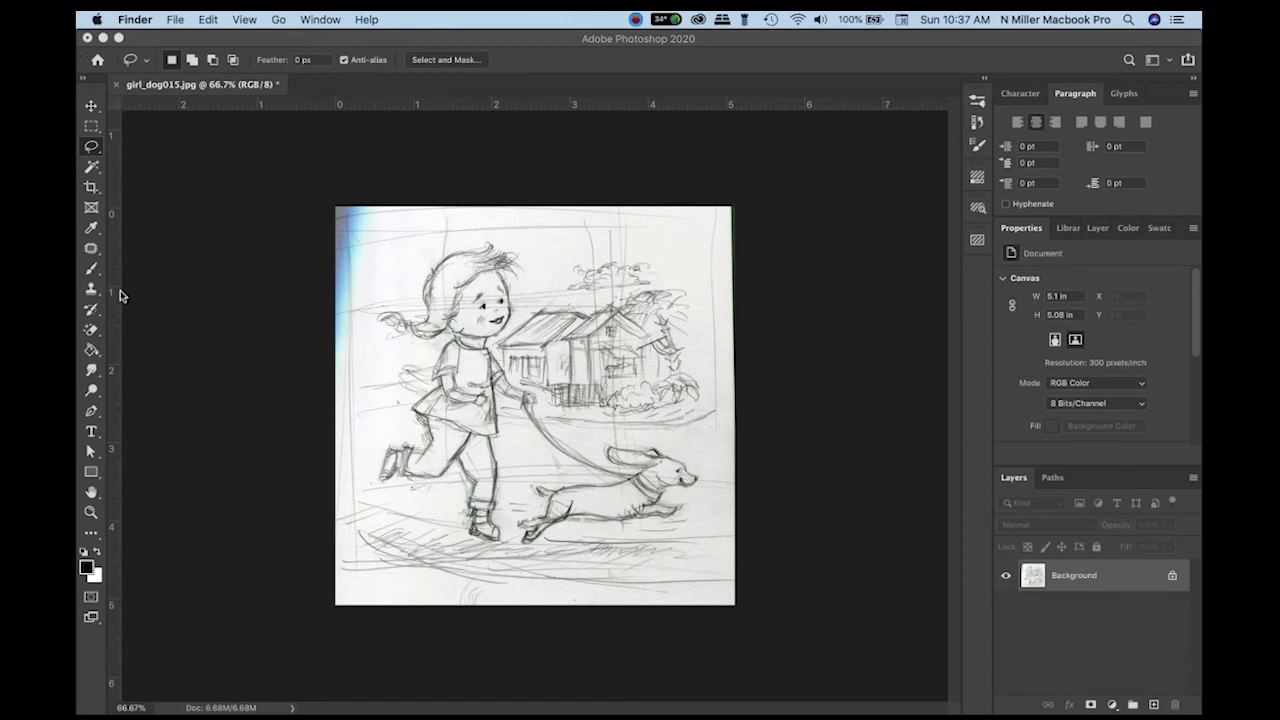
Switch the workspace to Essentials and then back to Graphic and Web
{"action": "left_click", "coordinate": [1169, 59]}
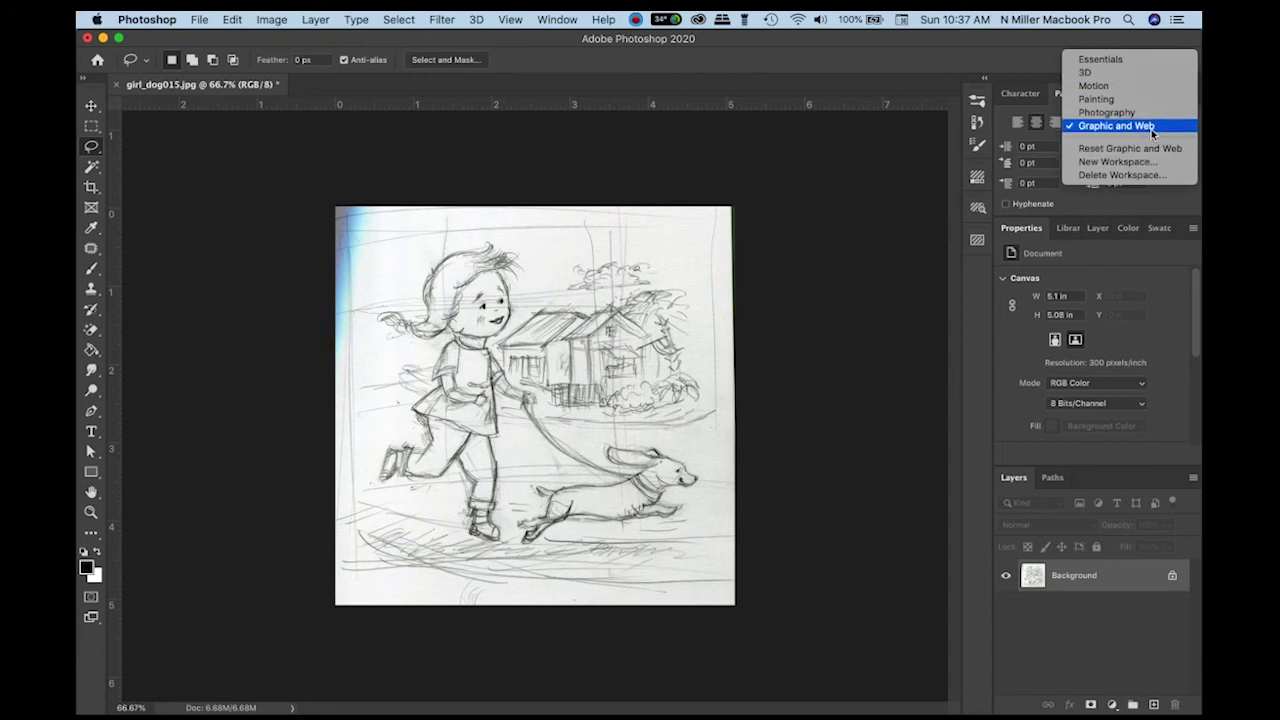
{"action": "left_click", "coordinate": [1133, 61]}
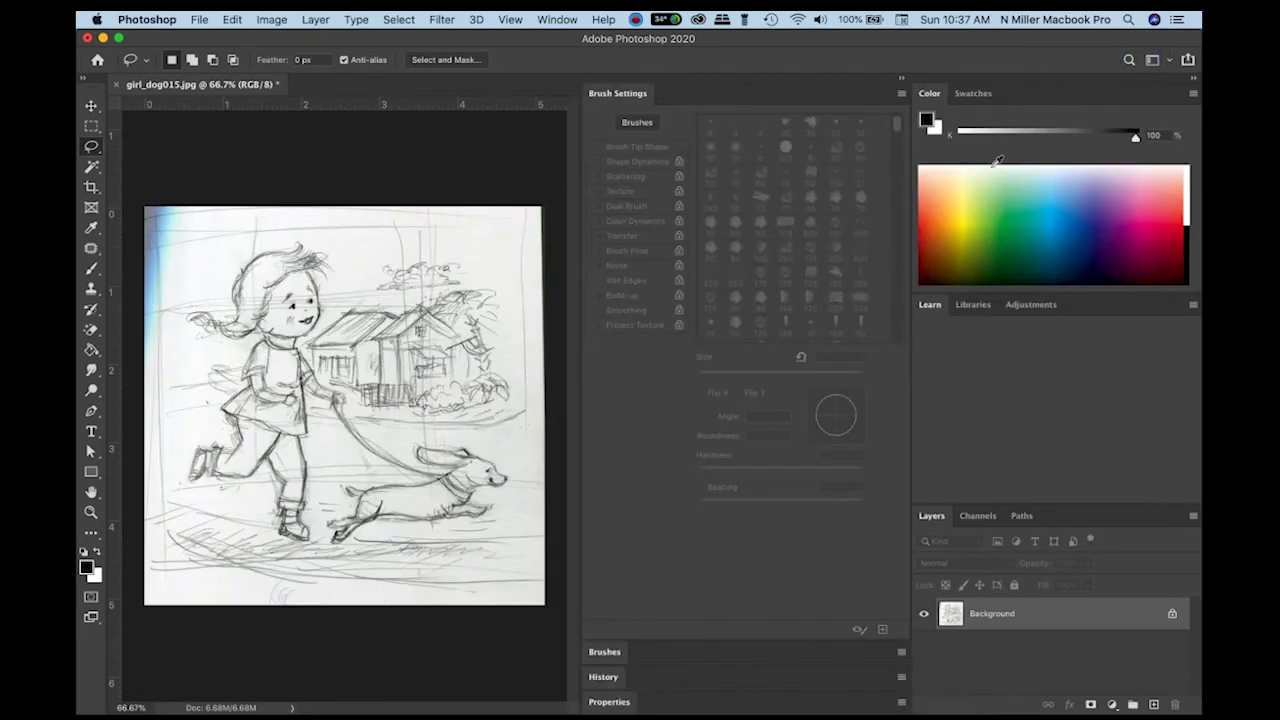
{"action": "left_click", "coordinate": [1169, 63]}
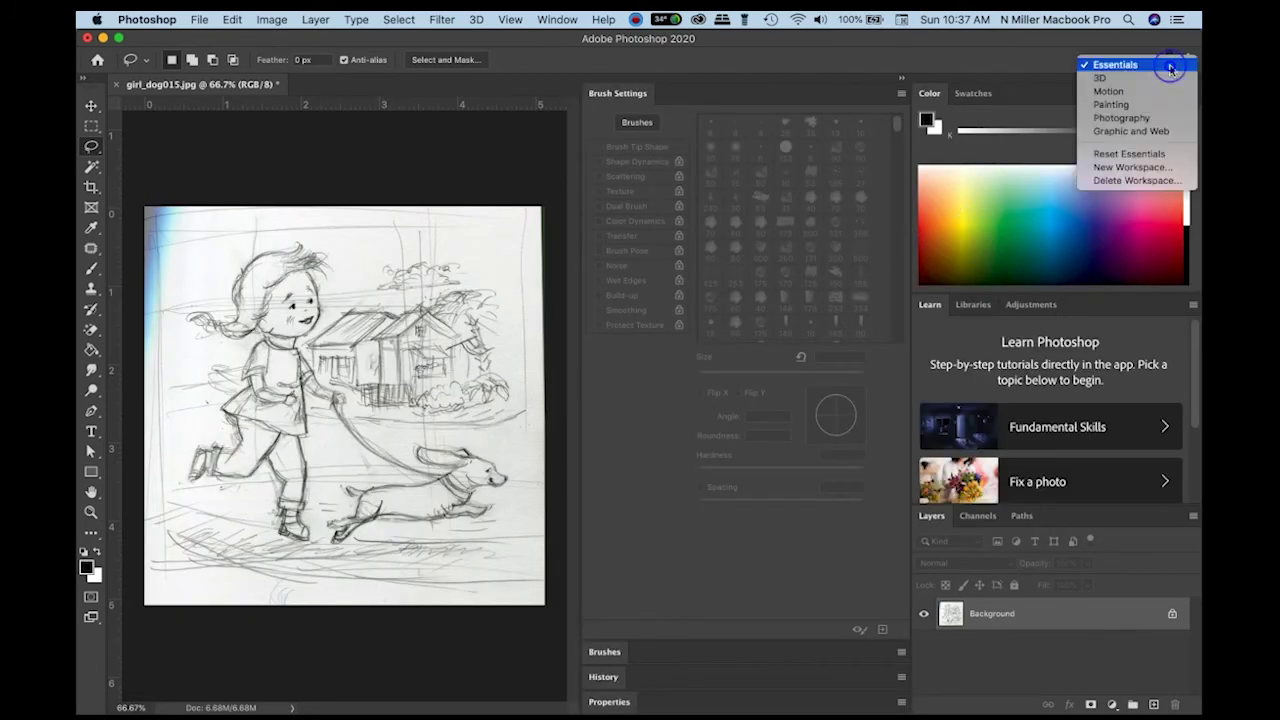
{"action": "left_click", "coordinate": [1166, 134]}
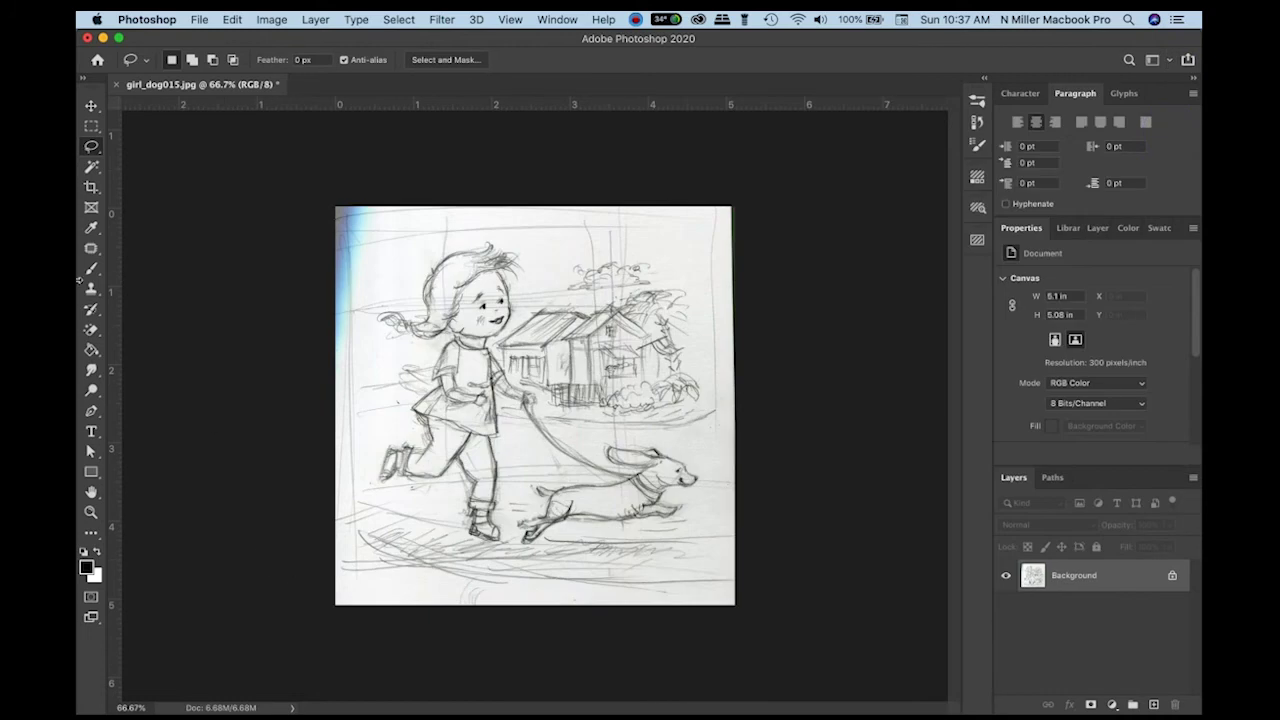
Customise the toolbar, moving the Move Tool into extra tools and back to the top
{"action": "left_click", "coordinate": [232, 20]}
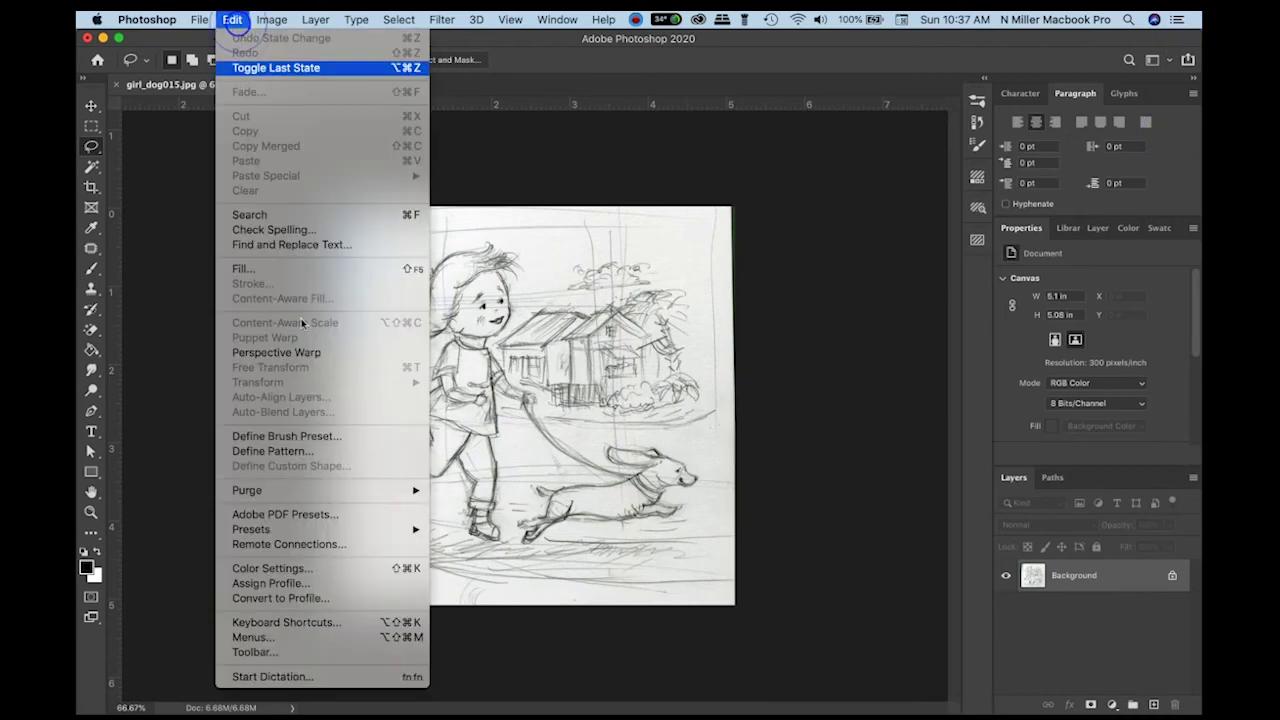
{"action": "left_click", "coordinate": [343, 650]}
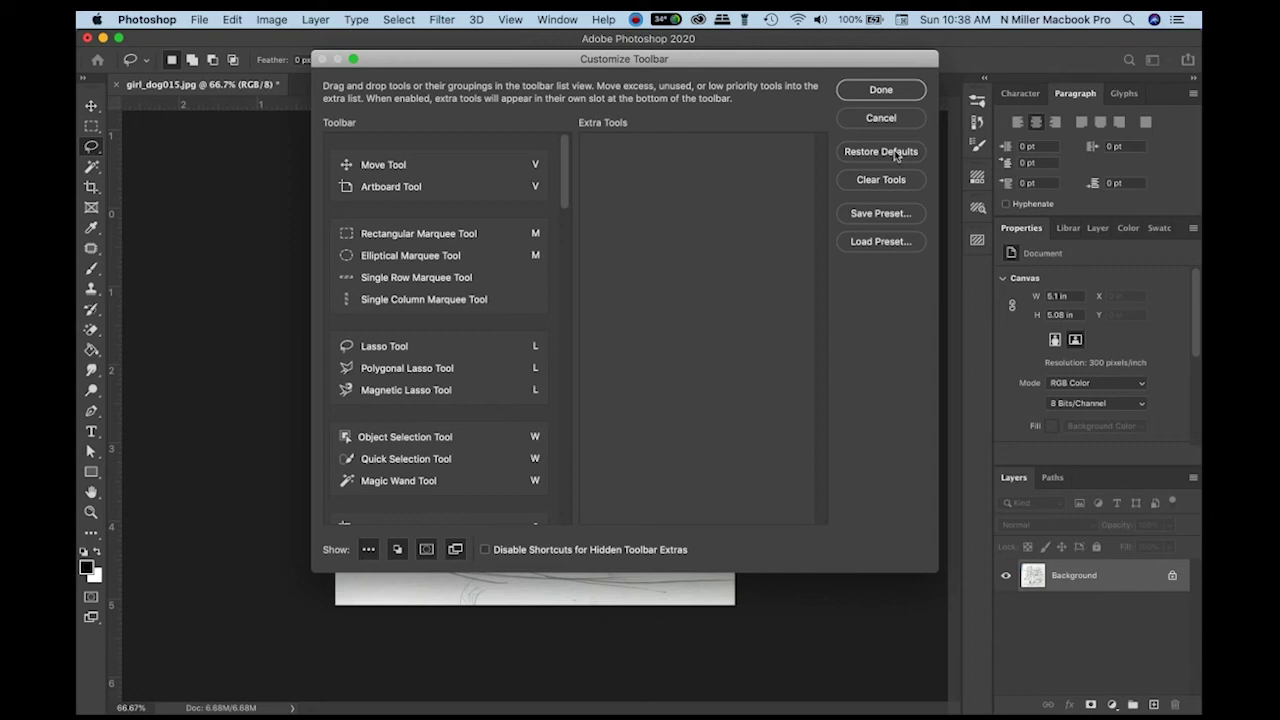
{"action": "left_click_drag", "start_coordinate": [471, 165], "coordinate": [762, 205]}
{"action": "left_click", "coordinate": [691, 166]}
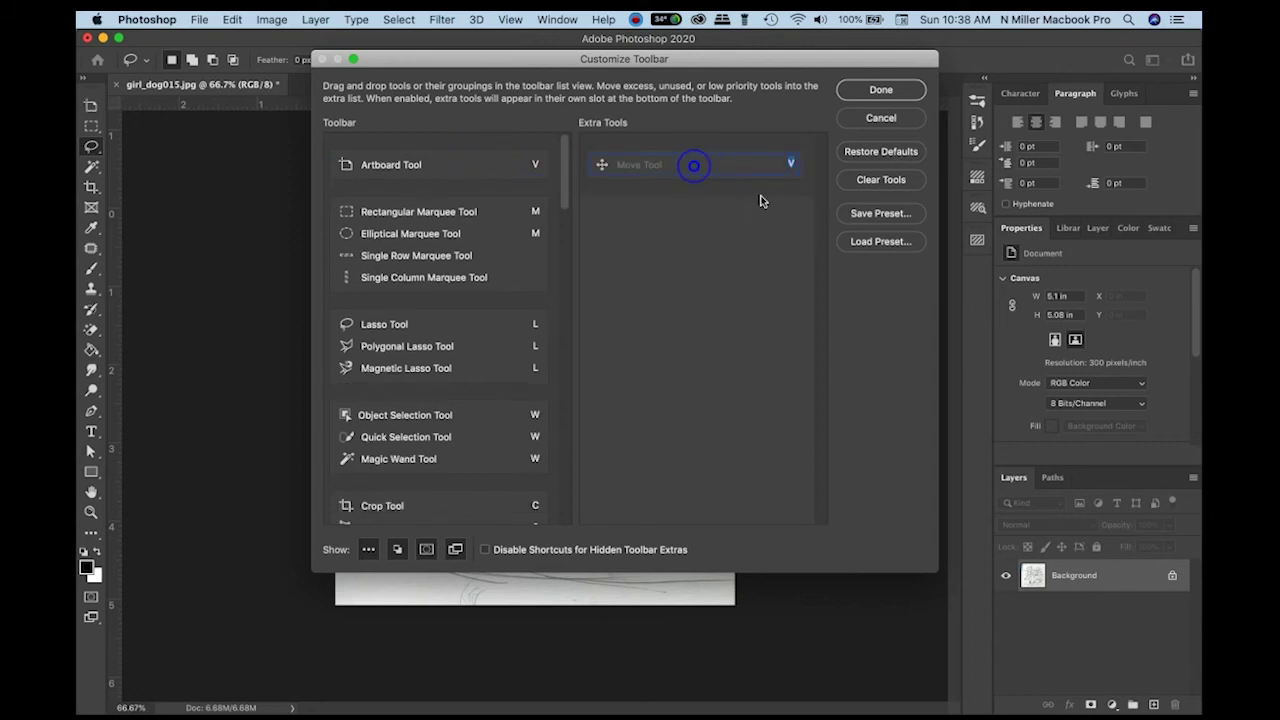
{"action": "left_click", "coordinate": [737, 165]}
{"action": "left_click_drag", "start_coordinate": [736, 165], "coordinate": [453, 165]}
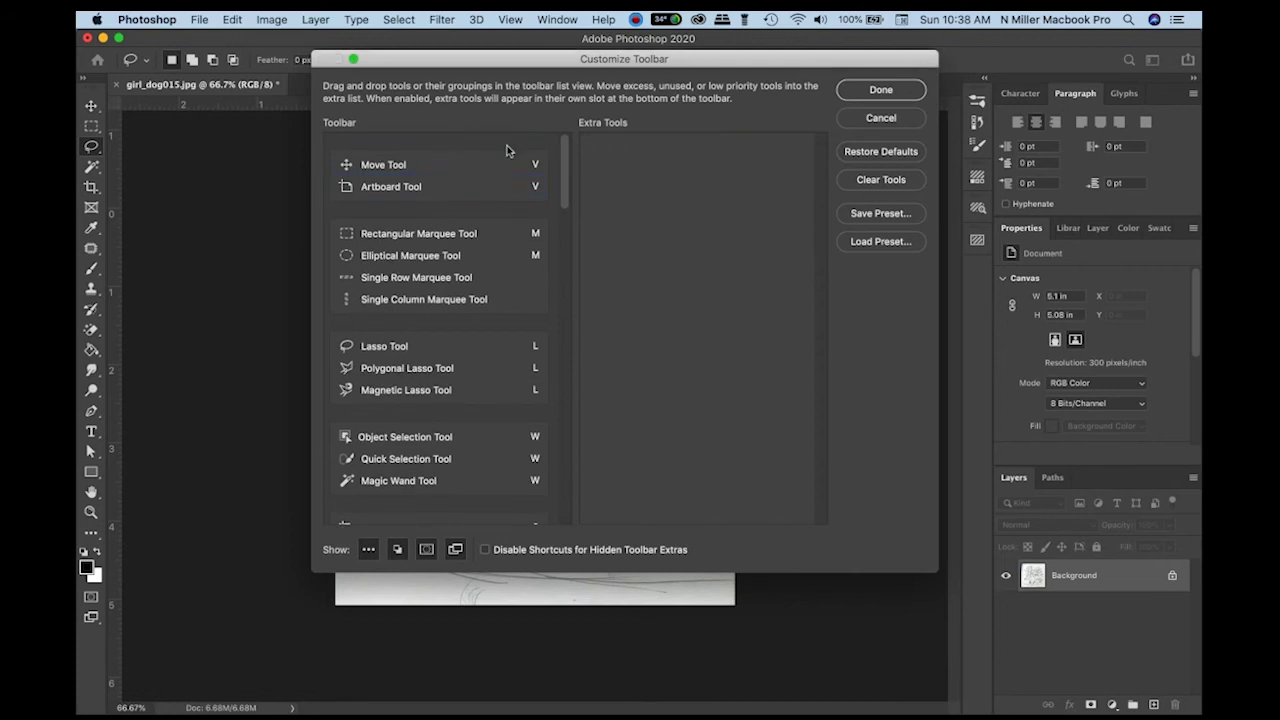
{"action": "left_click", "coordinate": [905, 93]}
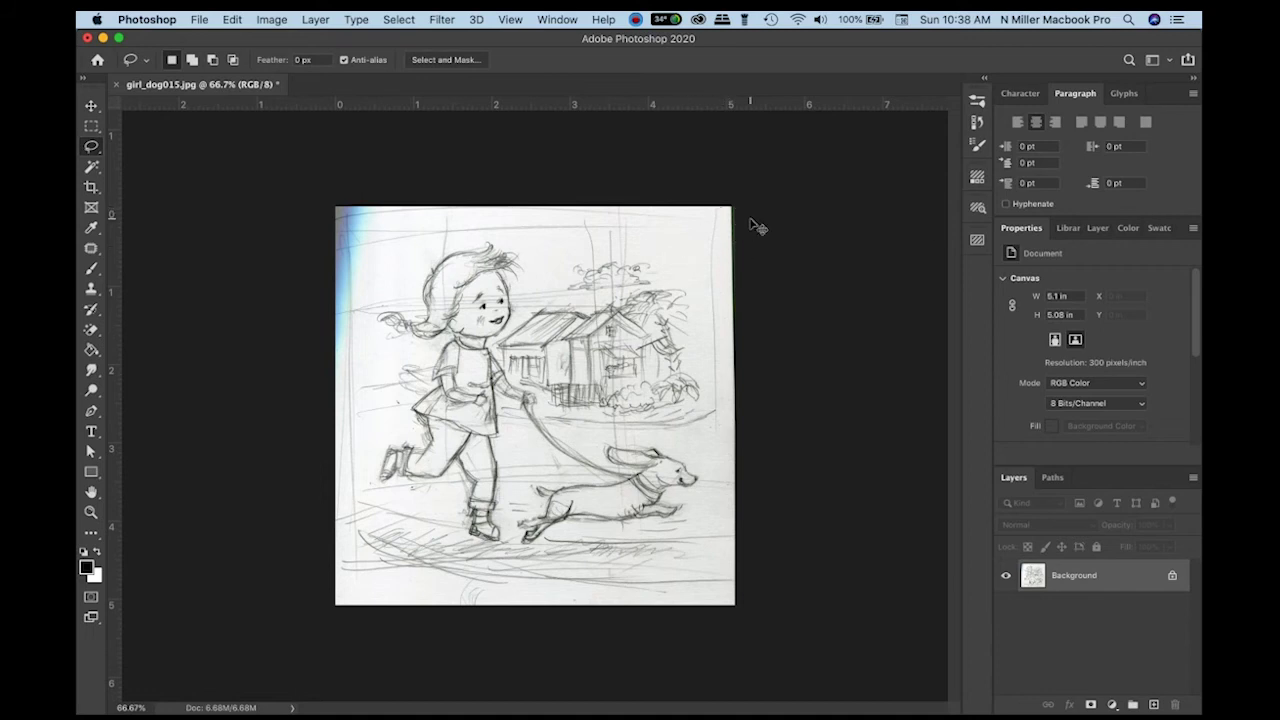
Zoom in to inspect the scanned paper, then zoom back out to the whole sketch
{"action": "key", "text": "super+equal"}
{"action": "key", "text": "super+equal"}
{"action": "key", "text": "super+equal"}
{"action": "key", "text": "super+equal"}
{"action": "key", "text": "super+equal"}
{"action": "key", "text": "super+equal"}
{"action": "key", "text": "super+equal"}
{"action": "key", "text": "super+equal"}
{"action": "key", "text": "super+equal"}
{"action": "key", "text": "super+equal"}
{"action": "key", "text": "super+equal"}
{"action": "key", "text": "super+equal"}
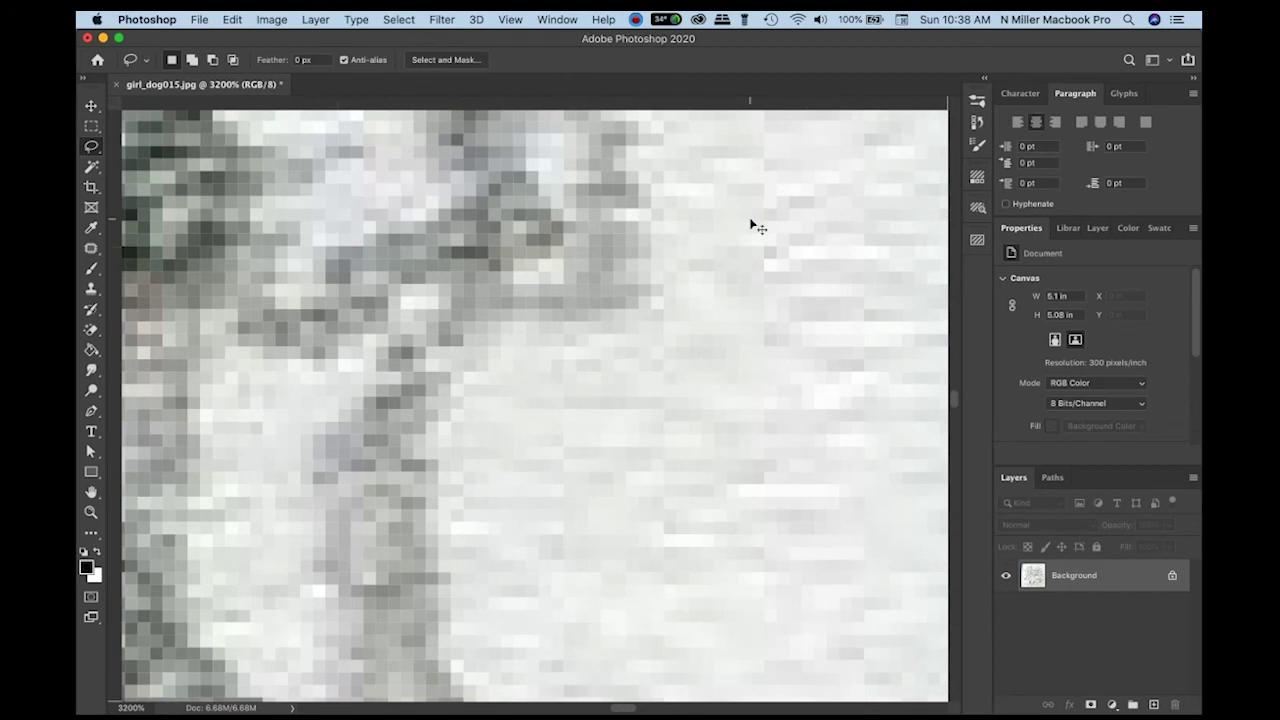
{"action": "key", "text": "super+minus"}
{"action": "key", "text": "super+minus"}
{"action": "key", "text": "super+minus"}
{"action": "key", "text": "super+minus"}
{"action": "key", "text": "super+minus"}
{"action": "key", "text": "super+minus"}
{"action": "key", "text": "super+minus"}
{"action": "key", "text": "super+minus"}
{"action": "key", "text": "super+minus"}
{"action": "key", "text": "super+minus"}
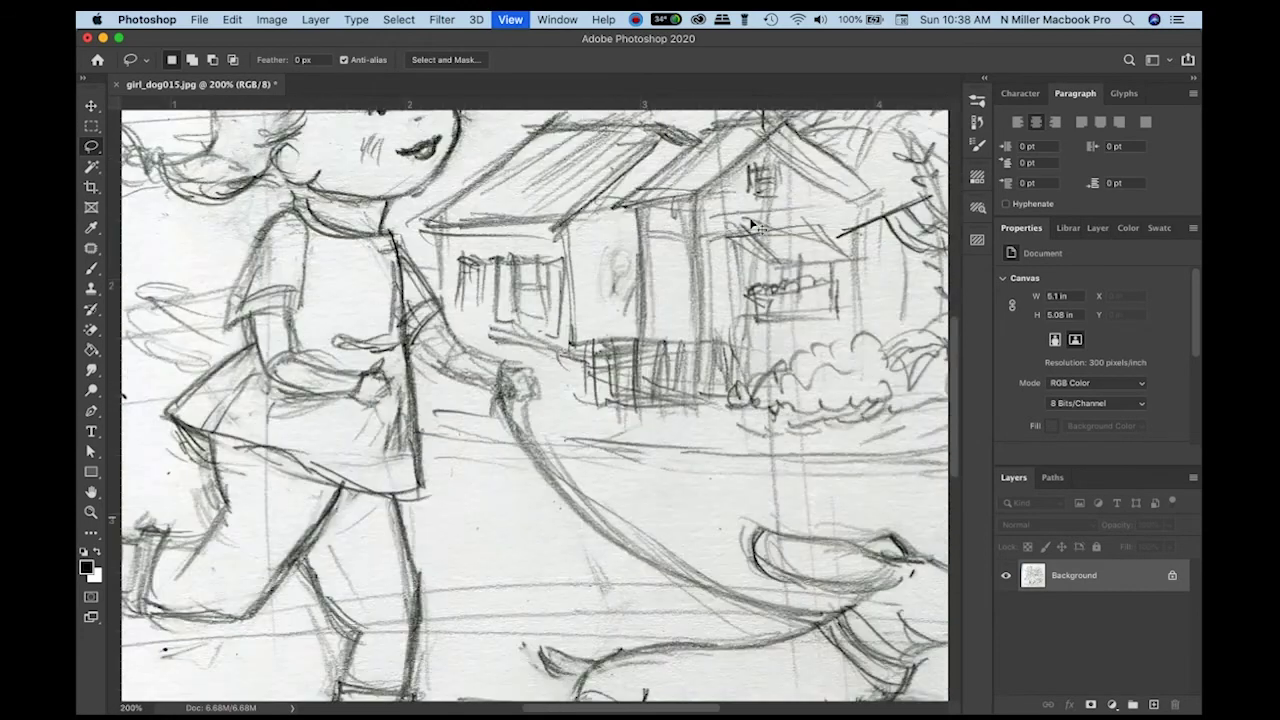
{"action": "key", "text": "super+minus"}
{"action": "key", "text": "super+minus"}
{"action": "key", "text": "super+equal"}
{"action": "key", "text": "super+minus"}
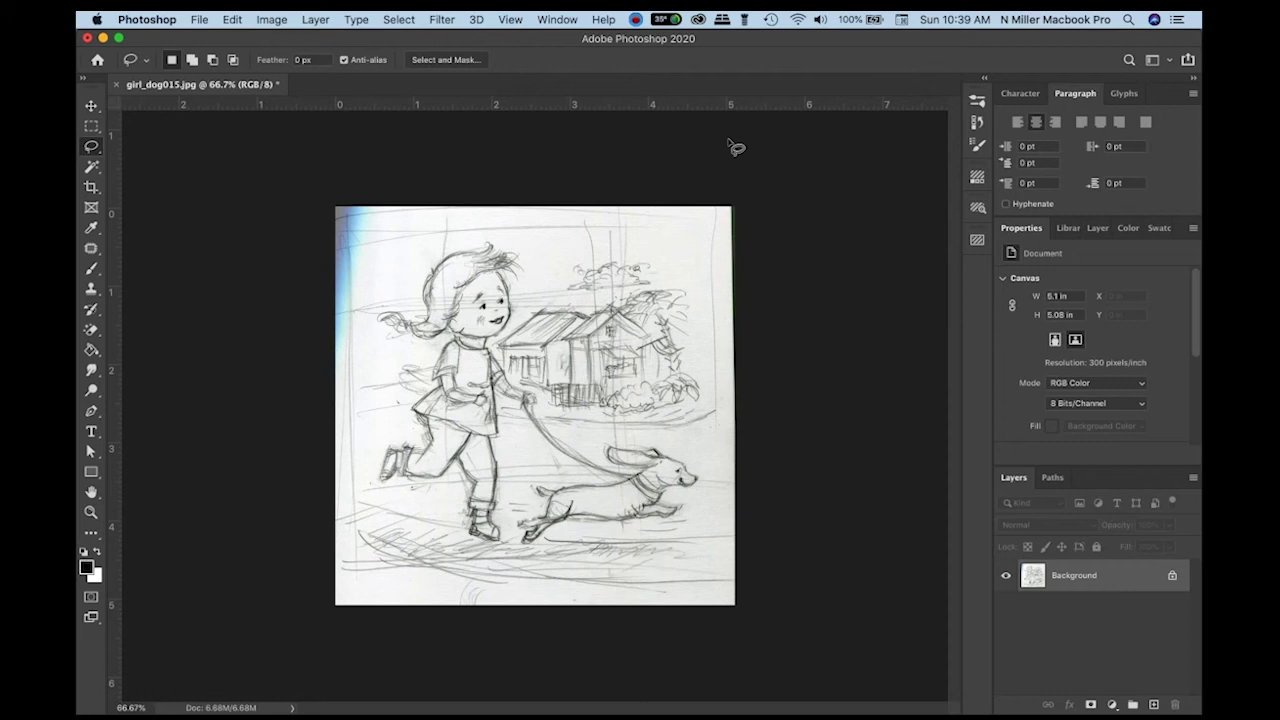
Open Levels and sample the blank paper with the white point eyedropper
{"action": "left_click", "coordinate": [267, 14]}
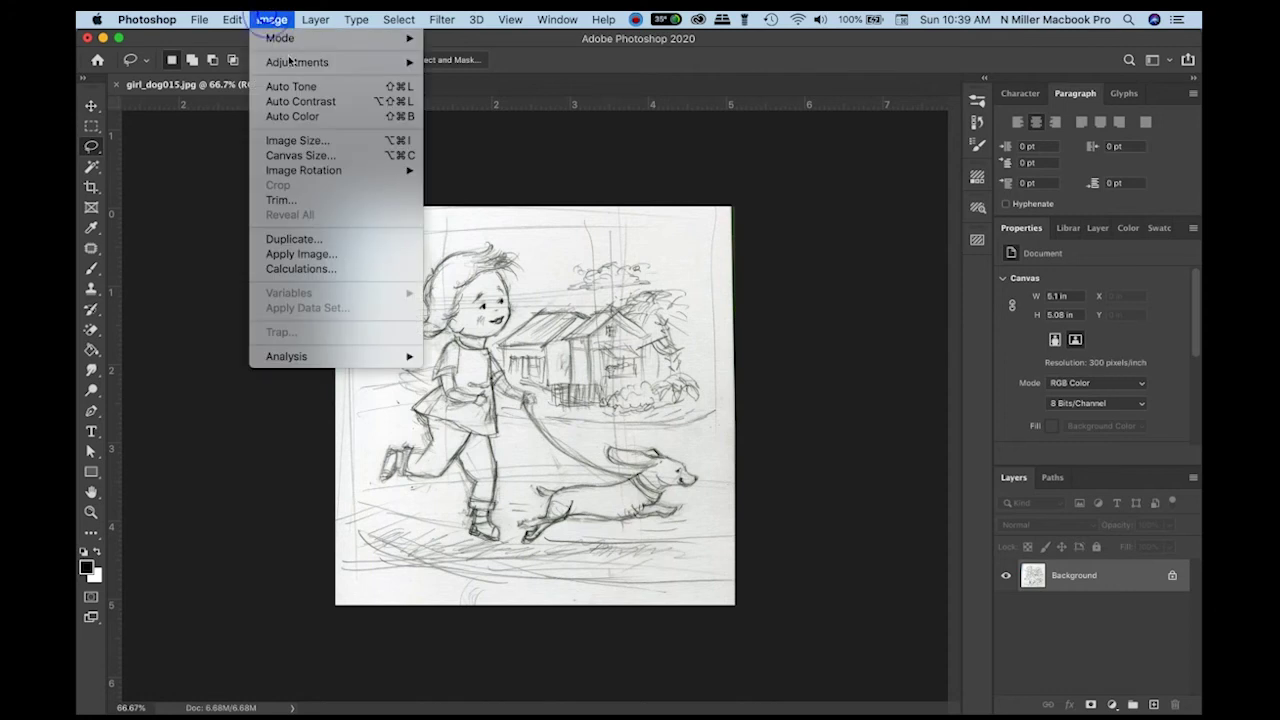
{"action": "mouse_move", "coordinate": [300, 62]}
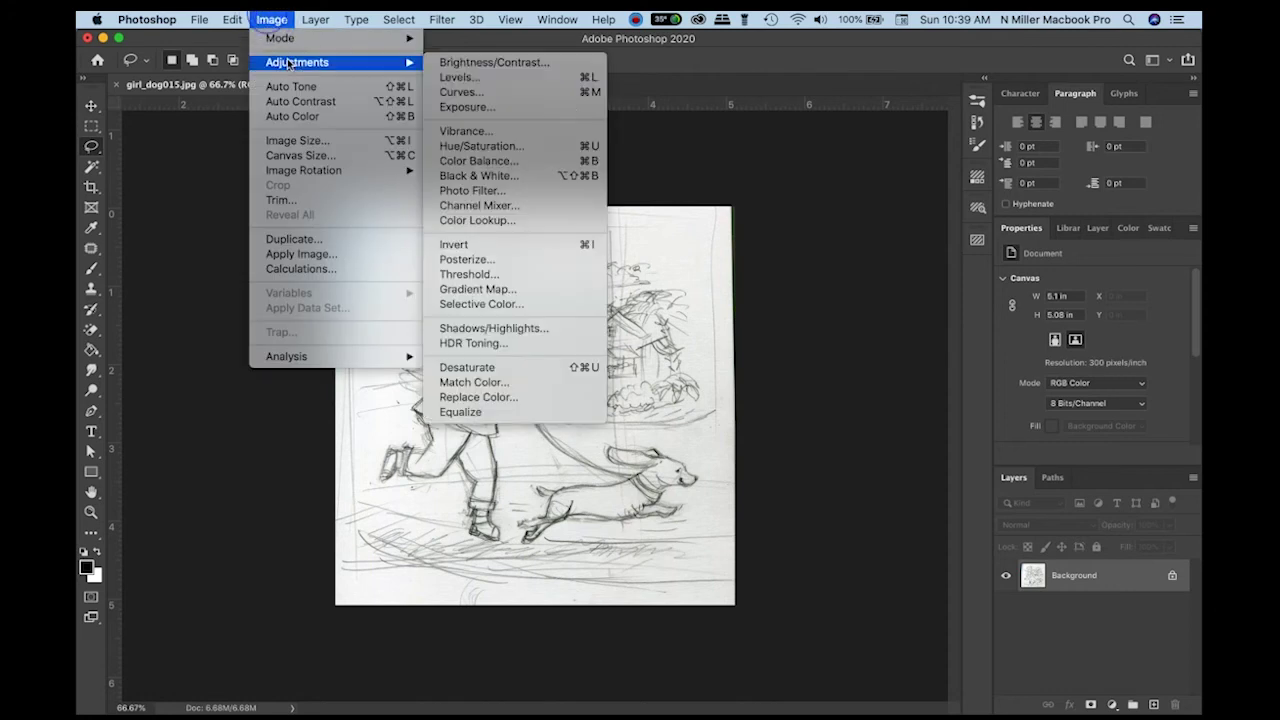
{"action": "left_click", "coordinate": [575, 78]}
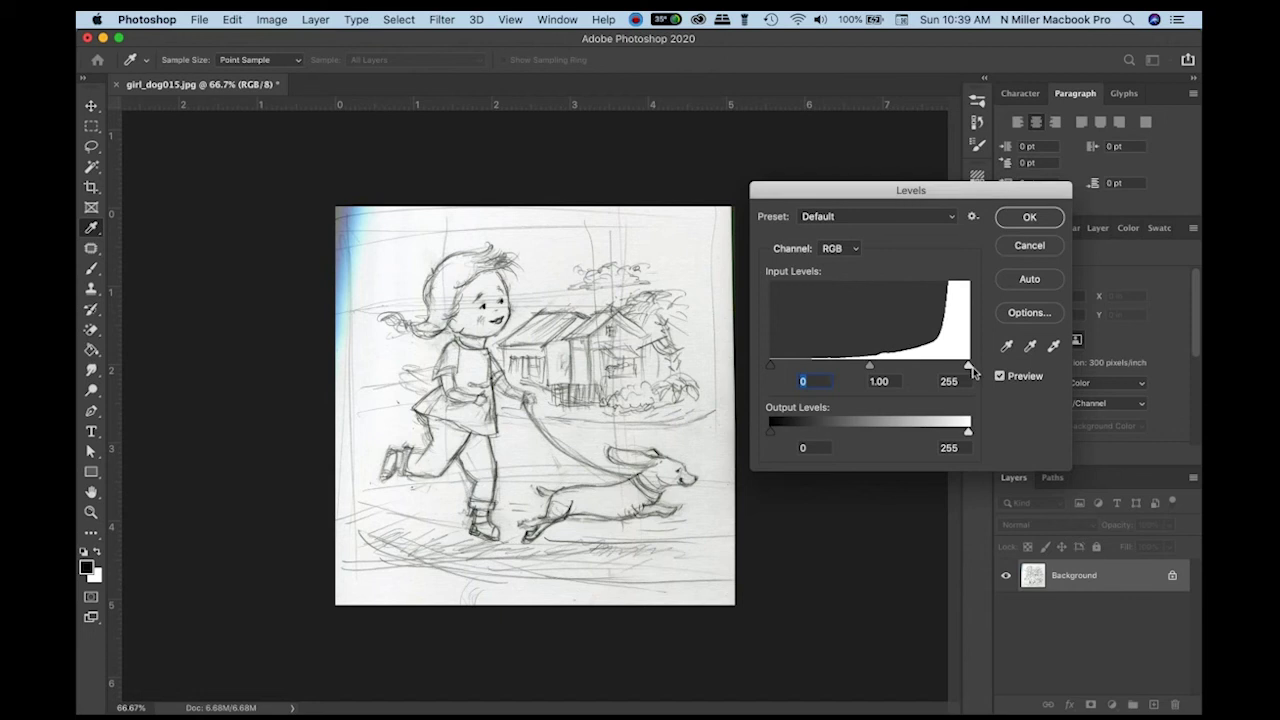
{"action": "left_click", "coordinate": [1054, 347]}
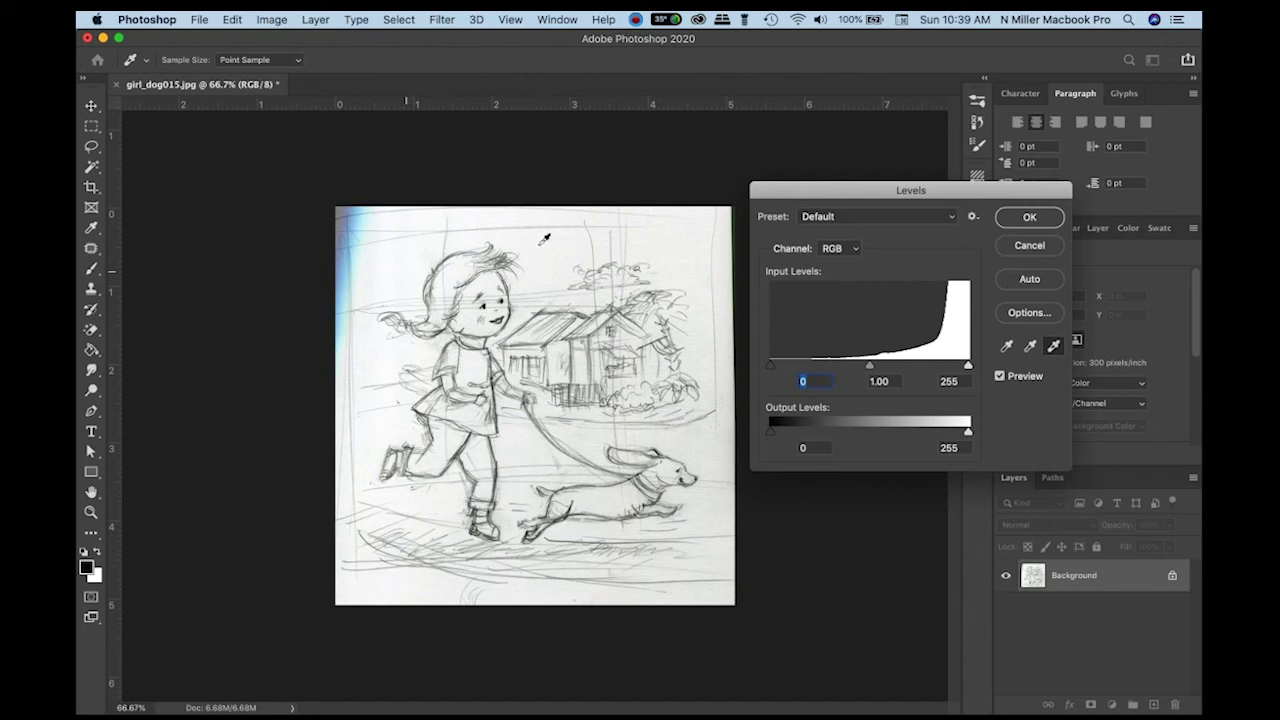
{"action": "left_click", "coordinate": [550, 258]}
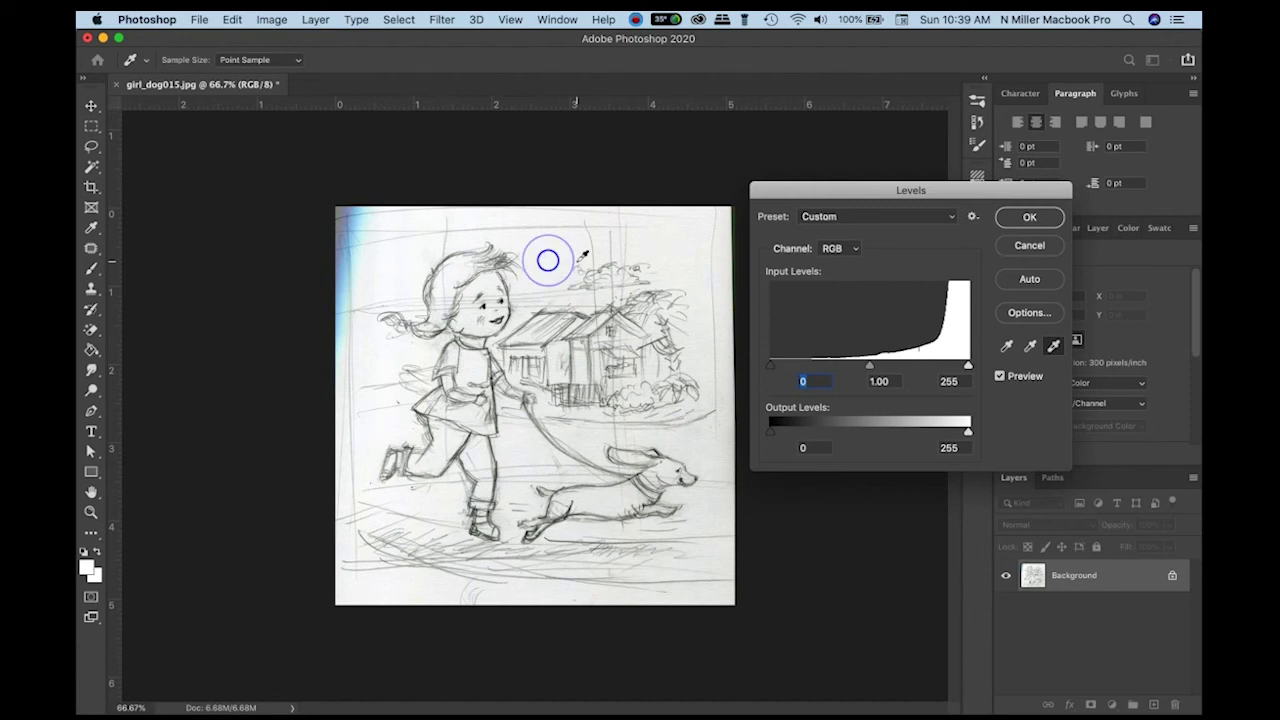
{"action": "left_click", "coordinate": [684, 247]}
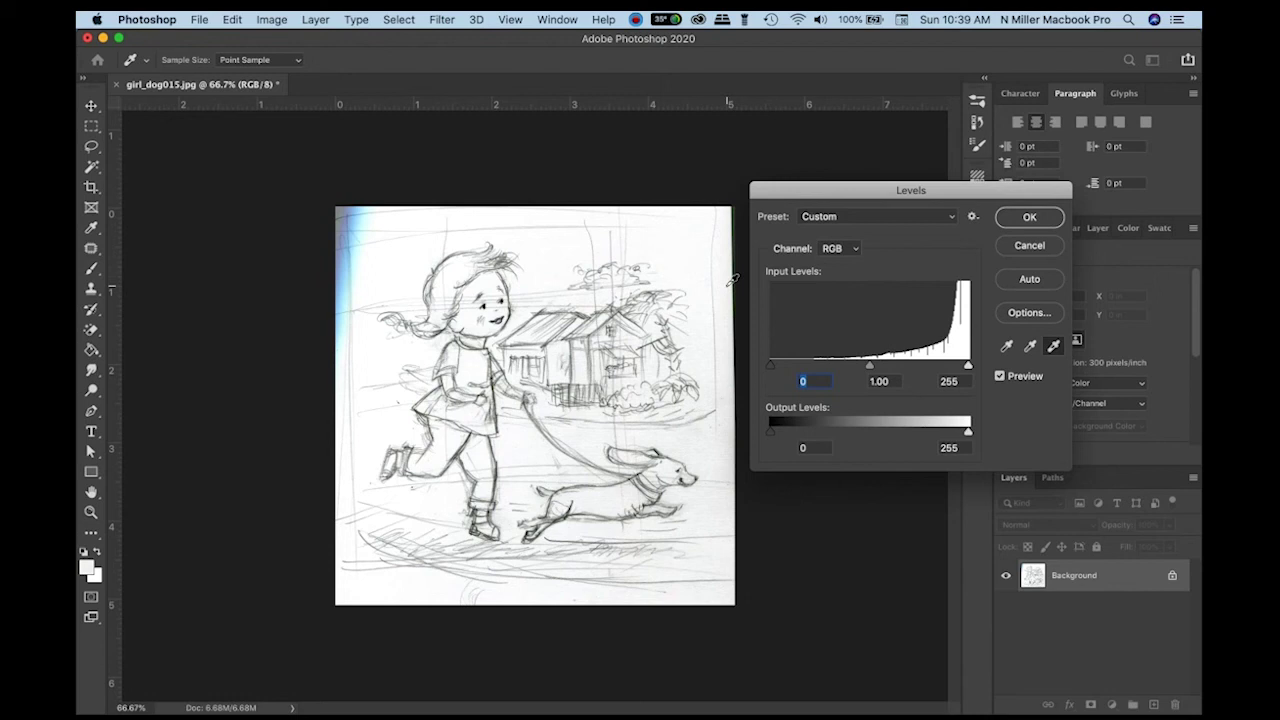
{"action": "left_click", "coordinate": [717, 286]}
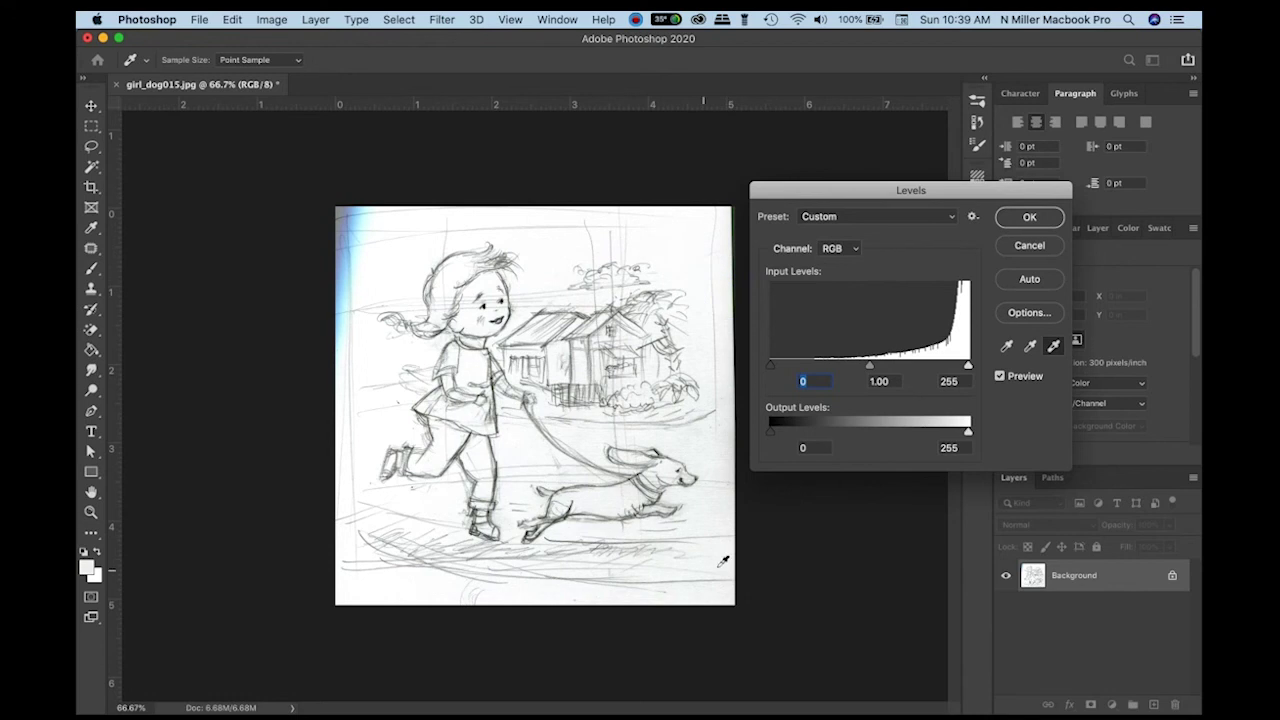
{"action": "left_click", "coordinate": [712, 563]}
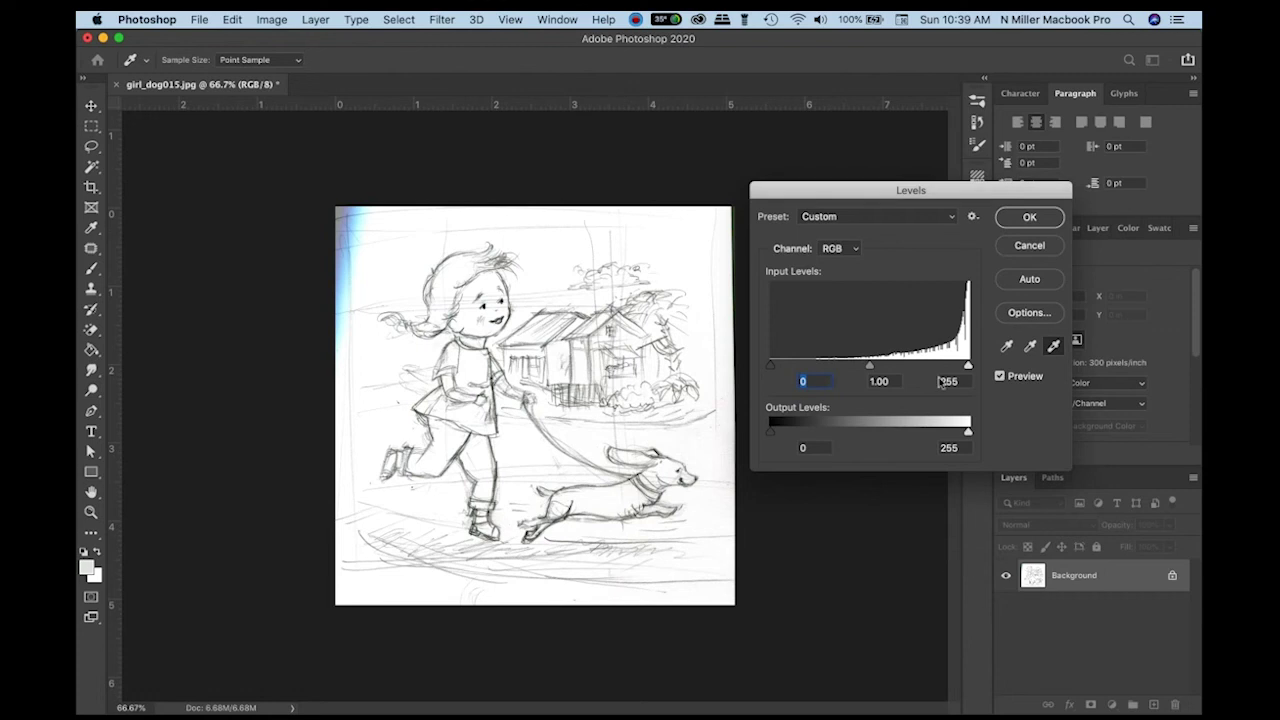
Set the Levels input values to black 13 and white 244 and apply them
{"action": "left_click_drag", "start_coordinate": [968, 366], "coordinate": [965, 370]}
{"action": "left_click_drag", "start_coordinate": [771, 367], "coordinate": [783, 370]}
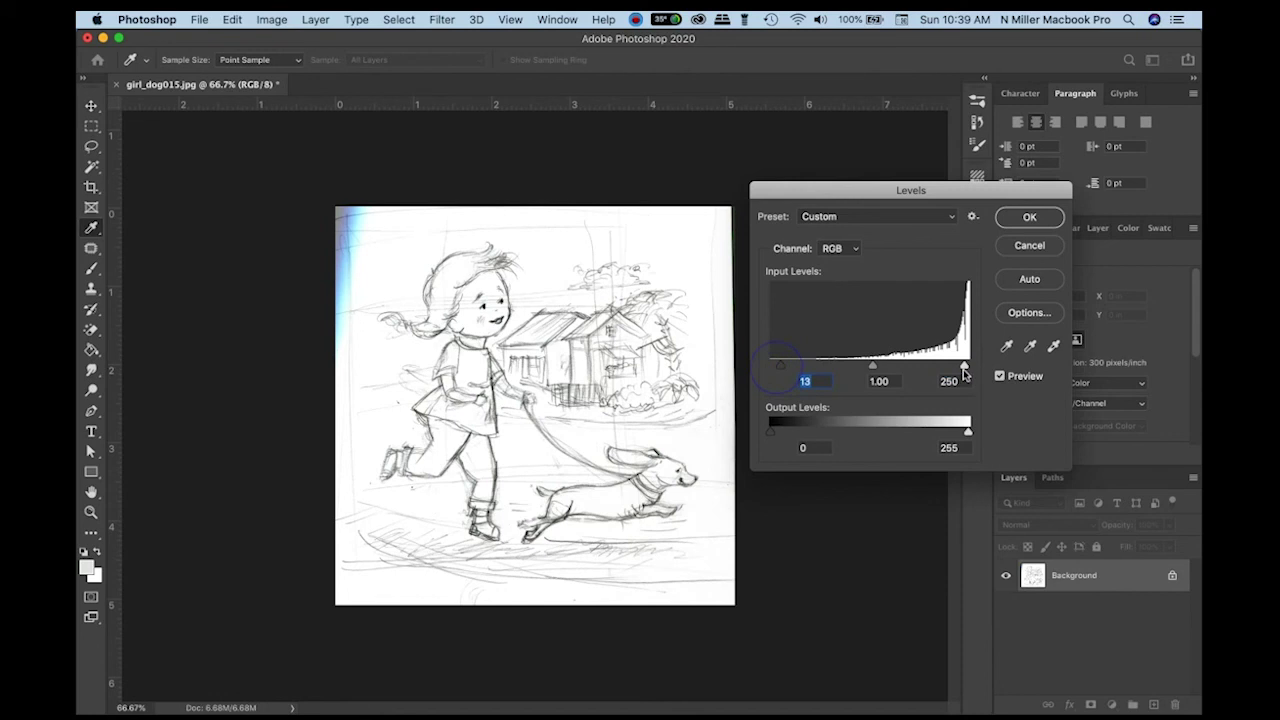
{"action": "left_click", "coordinate": [964, 368]}
{"action": "left_click_drag", "start_coordinate": [964, 368], "coordinate": [960, 366]}
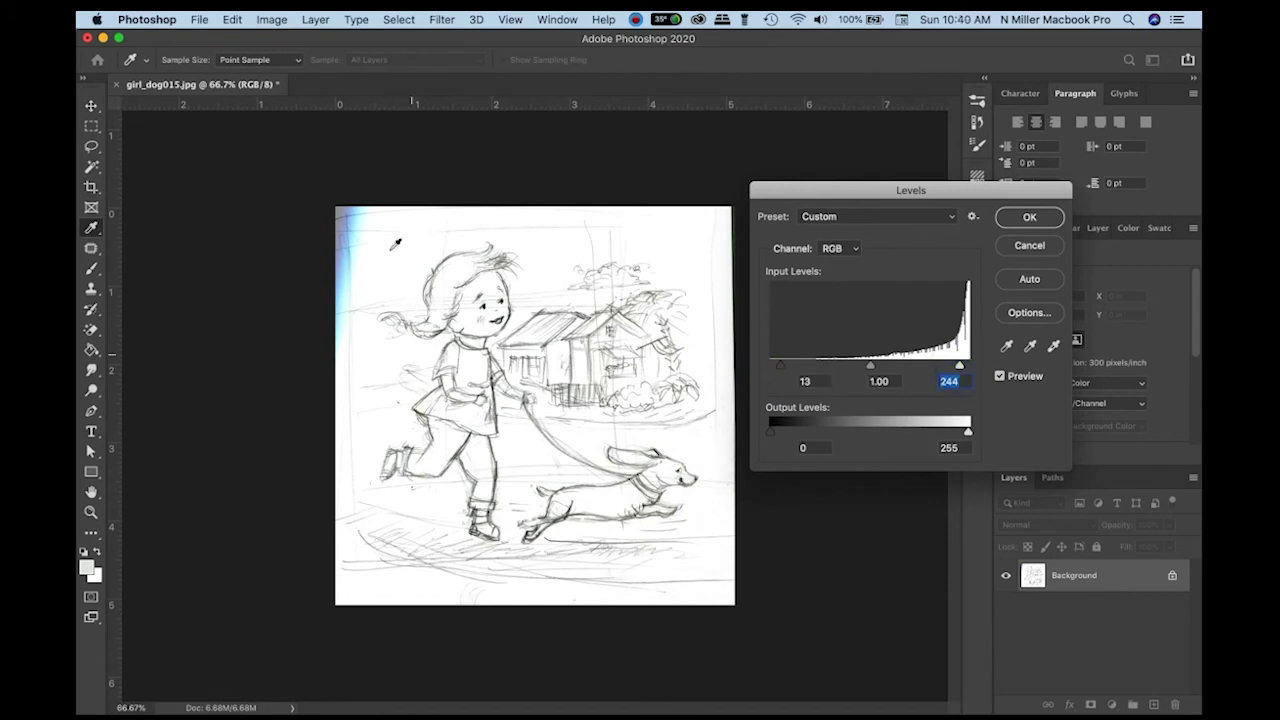
{"action": "left_click", "coordinate": [1031, 220]}
{"action": "key", "text": "l"}
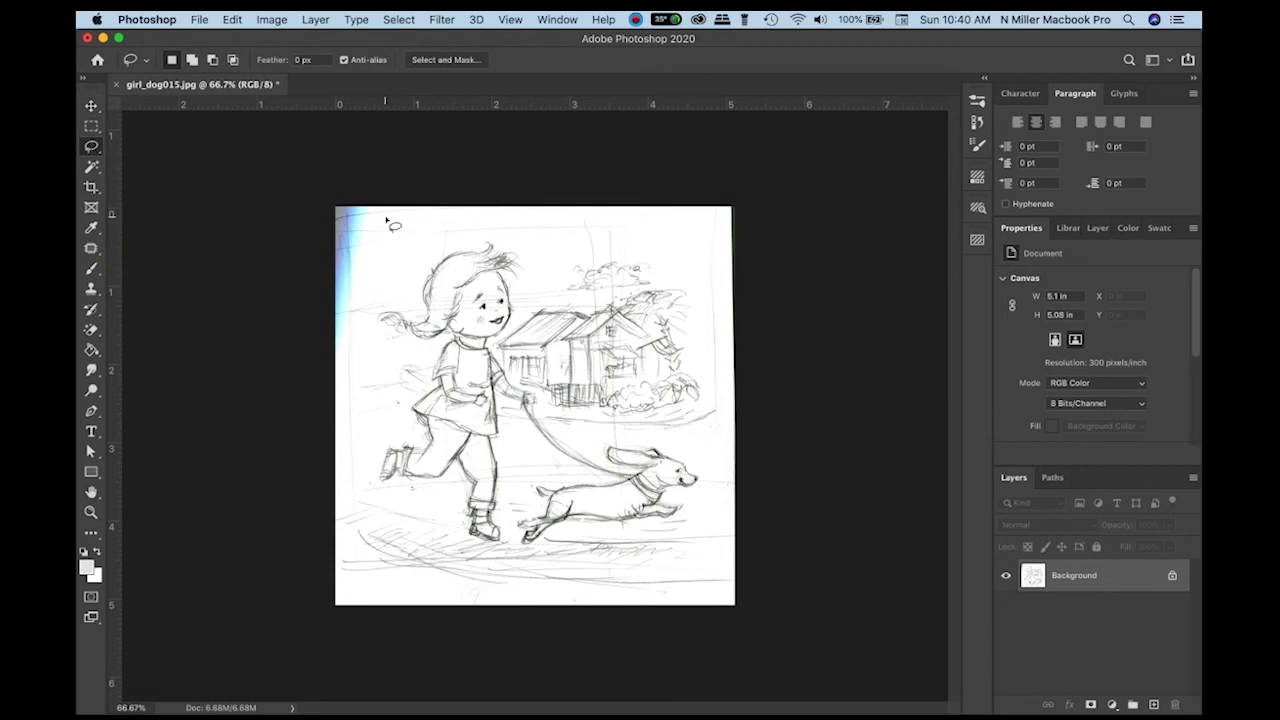
Set the background colour to white (#ffffff) and fill the lassoed top-left smudge with it, then view at 100%
{"action": "mouse_move", "coordinate": [386, 216]}
{"action": "left_mouse_down"}
{"action": "mouse_move", "coordinate": [329, 207]}
{"action": "mouse_move", "coordinate": [327, 317]}
{"action": "mouse_move", "coordinate": [340, 345]}
{"action": "mouse_move", "coordinate": [367, 318]}
{"action": "mouse_move", "coordinate": [384, 210]}
{"action": "left_mouse_up"}
{"action": "left_click", "coordinate": [94, 577]}
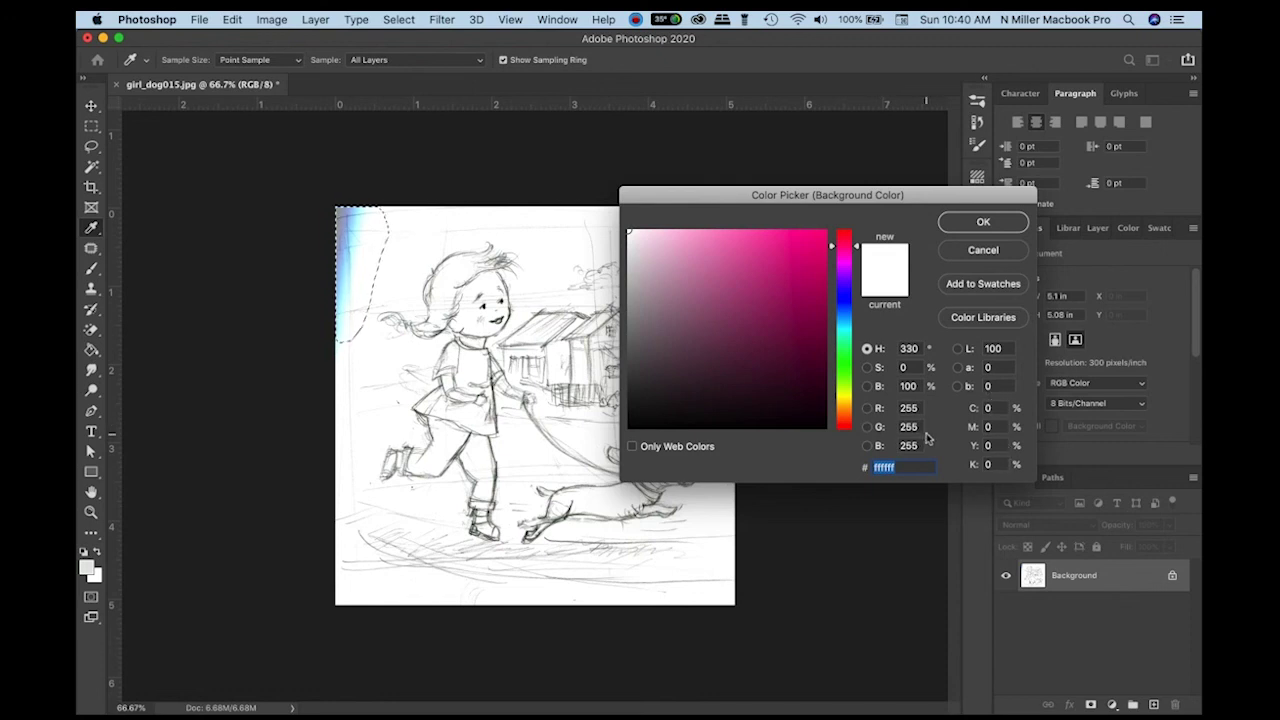
{"action": "left_click", "coordinate": [1015, 222]}
{"action": "key", "text": "l"}
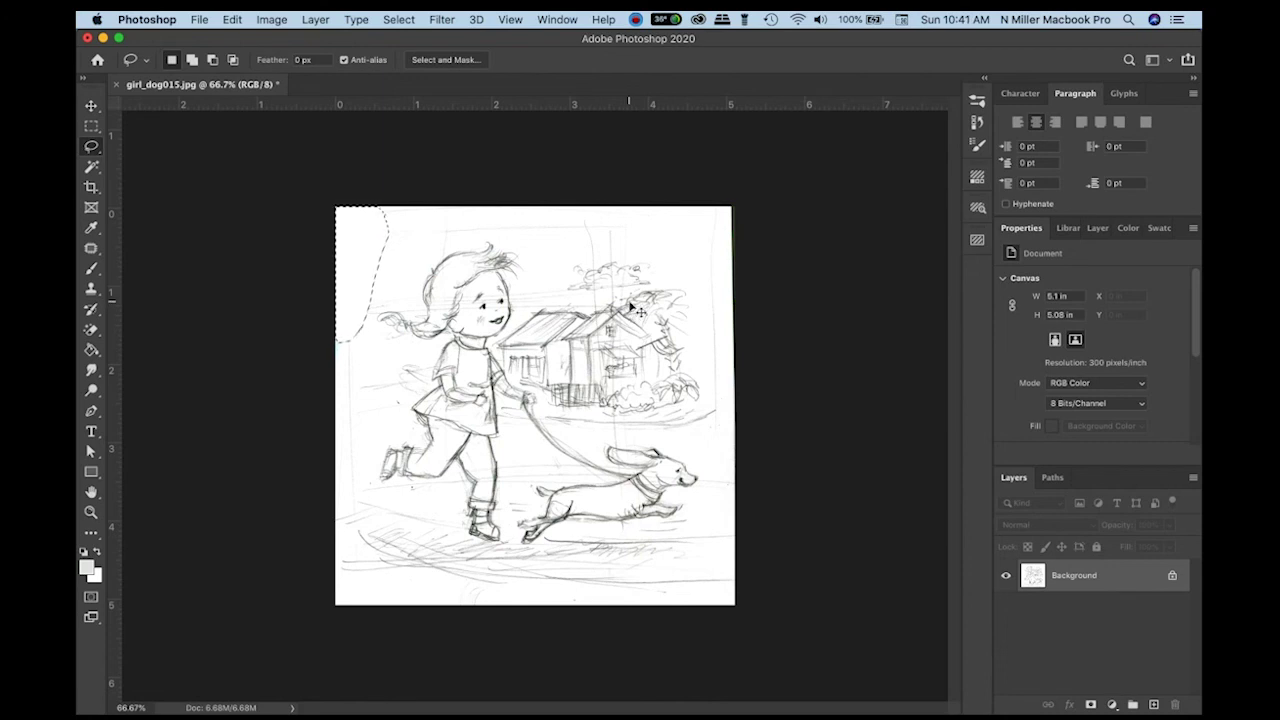
{"action": "key", "text": "super+d"}
{"action": "key", "text": "super+1"}
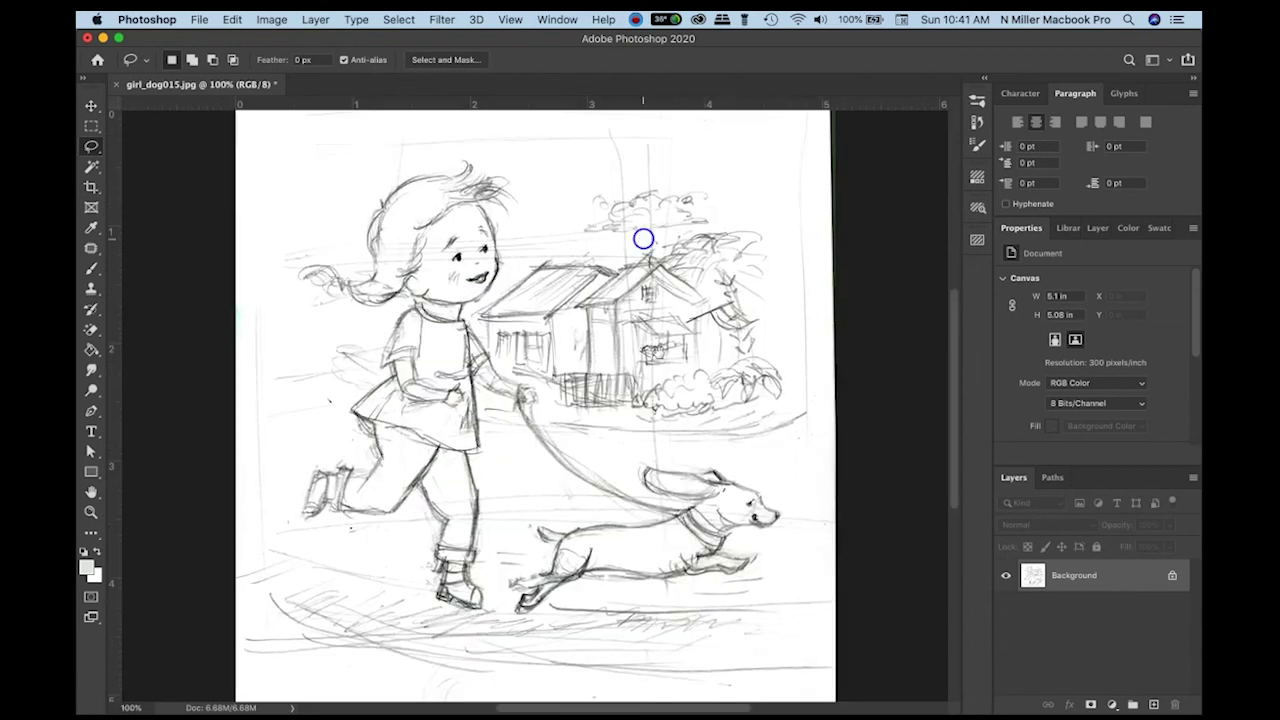
{"action": "mouse_move", "coordinate": [643, 237]}
{"action": "left_mouse_down"}
{"action": "mouse_move", "coordinate": [623, 297]}
{"action": "mouse_move", "coordinate": [583, 229]}
{"action": "left_mouse_up"}
{"action": "key", "text": "super+r"}
Choose the standard Eraser Tool with the Hard Round brush preset
{"action": "left_click", "coordinate": [91, 329]}
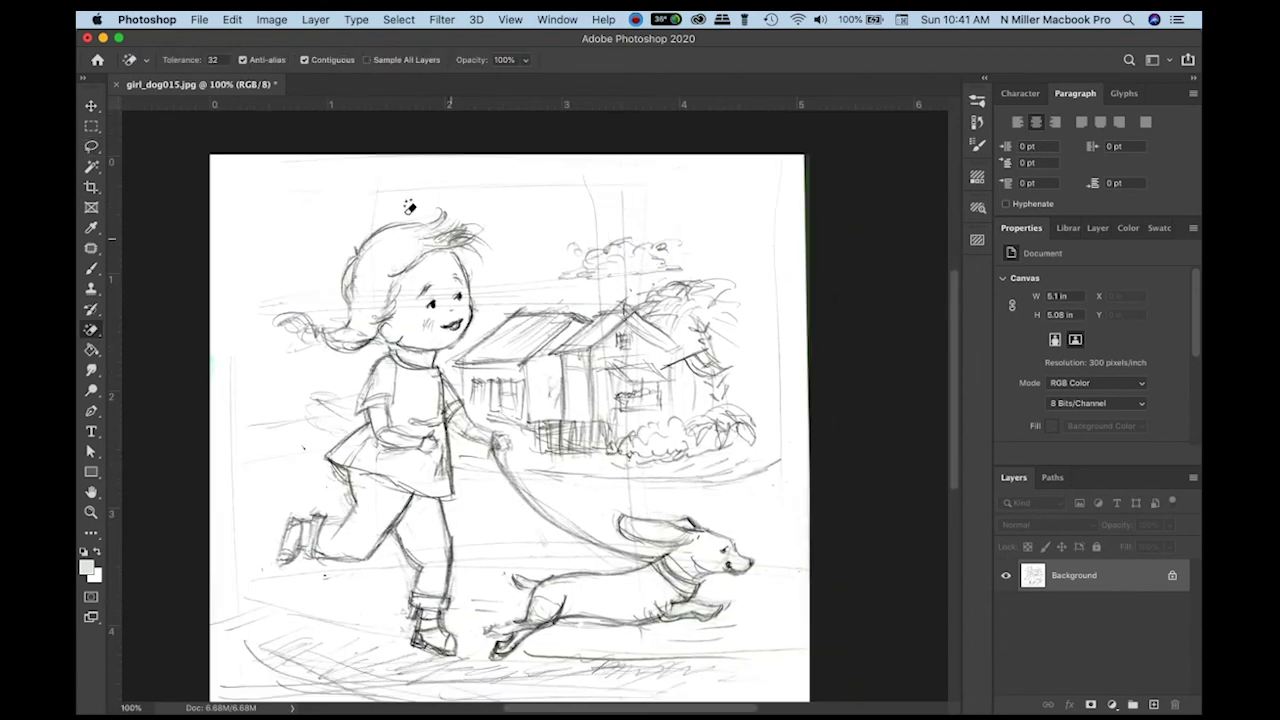
{"action": "left_click", "coordinate": [90, 330]}
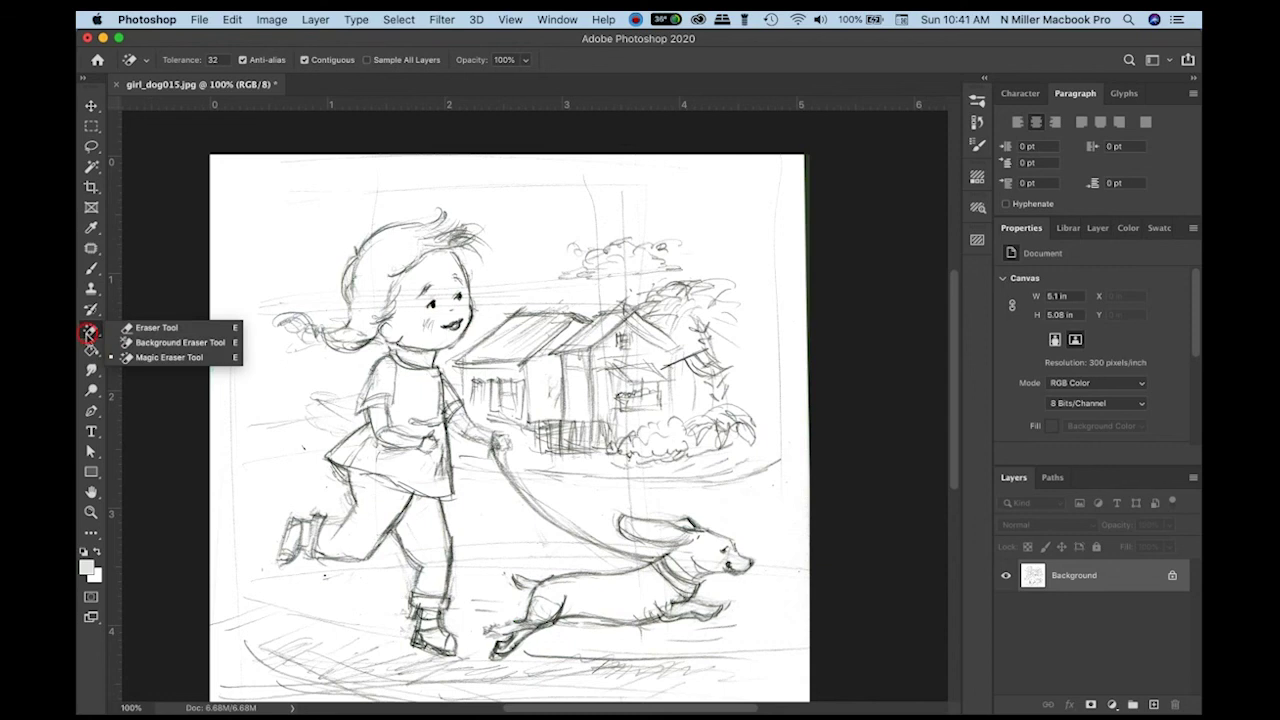
{"action": "left_click", "coordinate": [142, 330]}
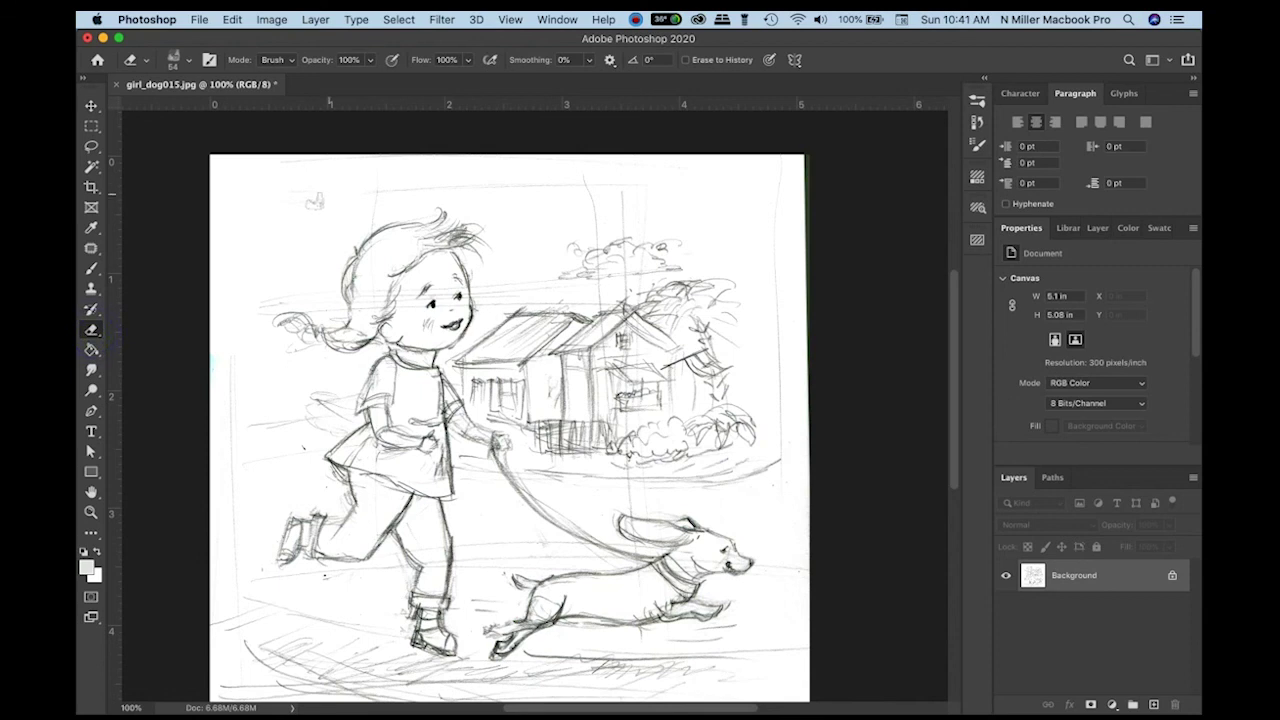
{"action": "left_click", "coordinate": [977, 101]}
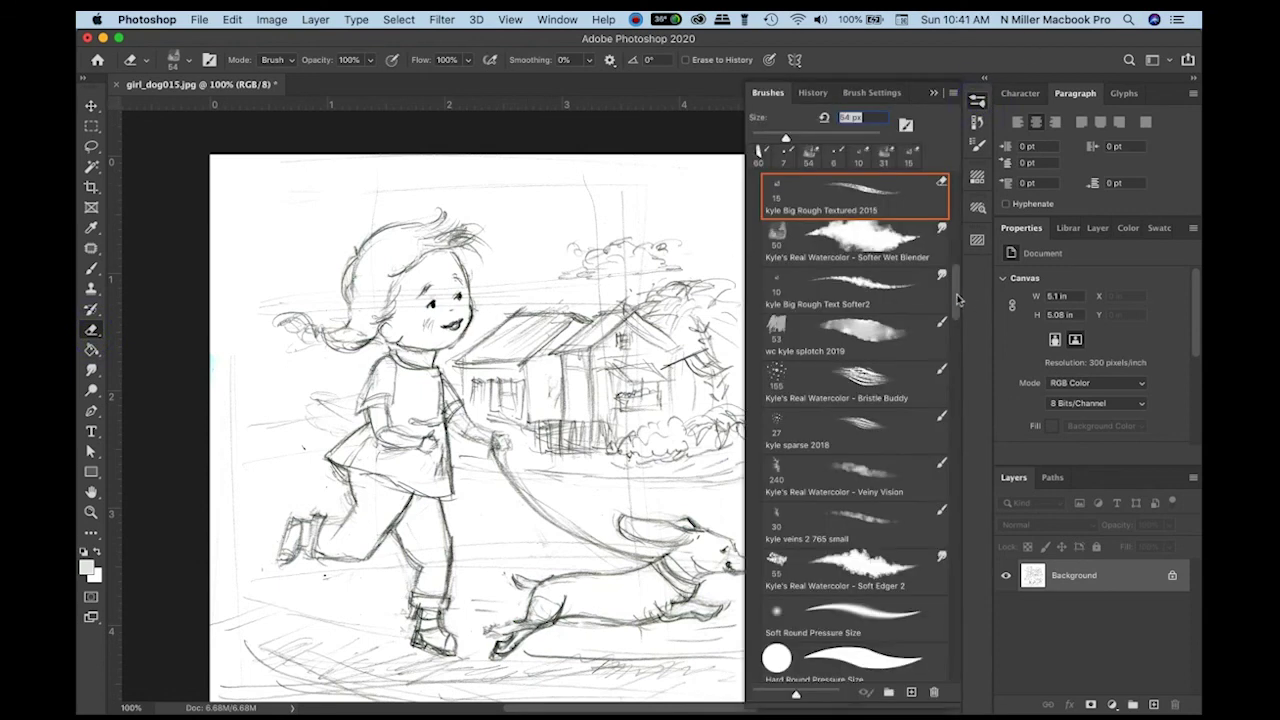
{"action": "scroll", "coordinate": [957, 295], "scroll_direction": "up", "scroll_amount": 10}
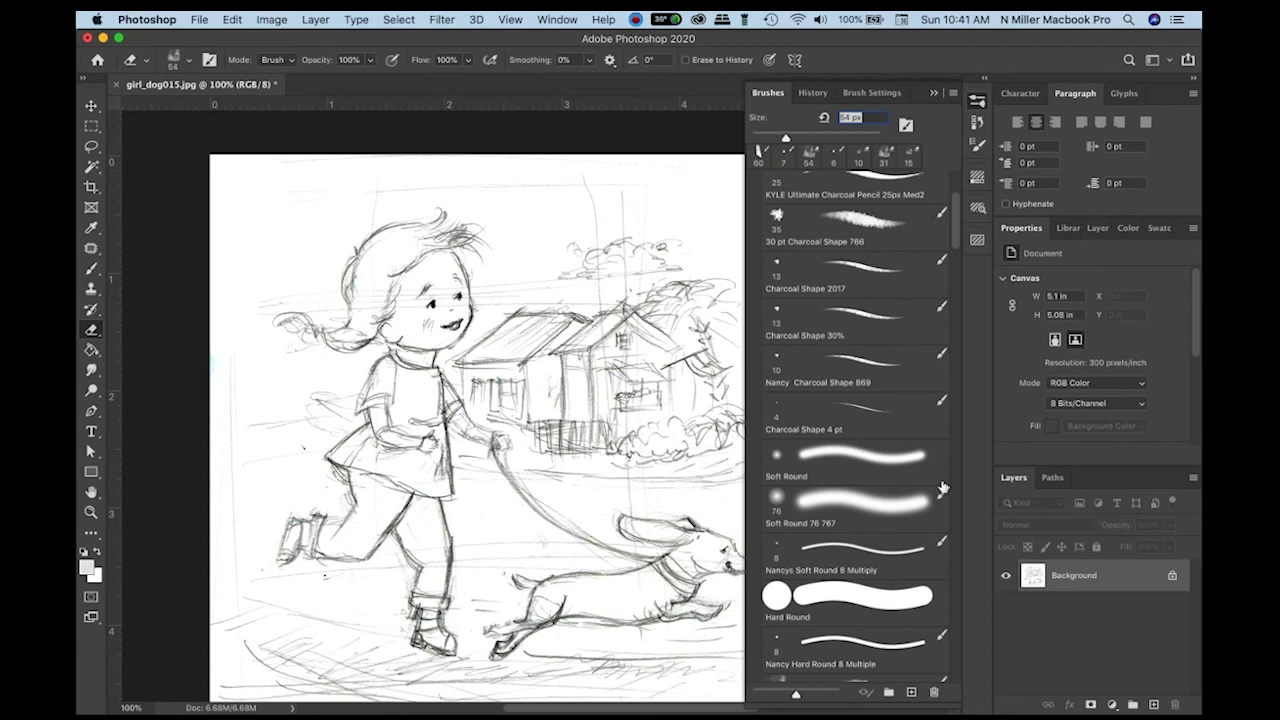
{"action": "left_click", "coordinate": [836, 590]}
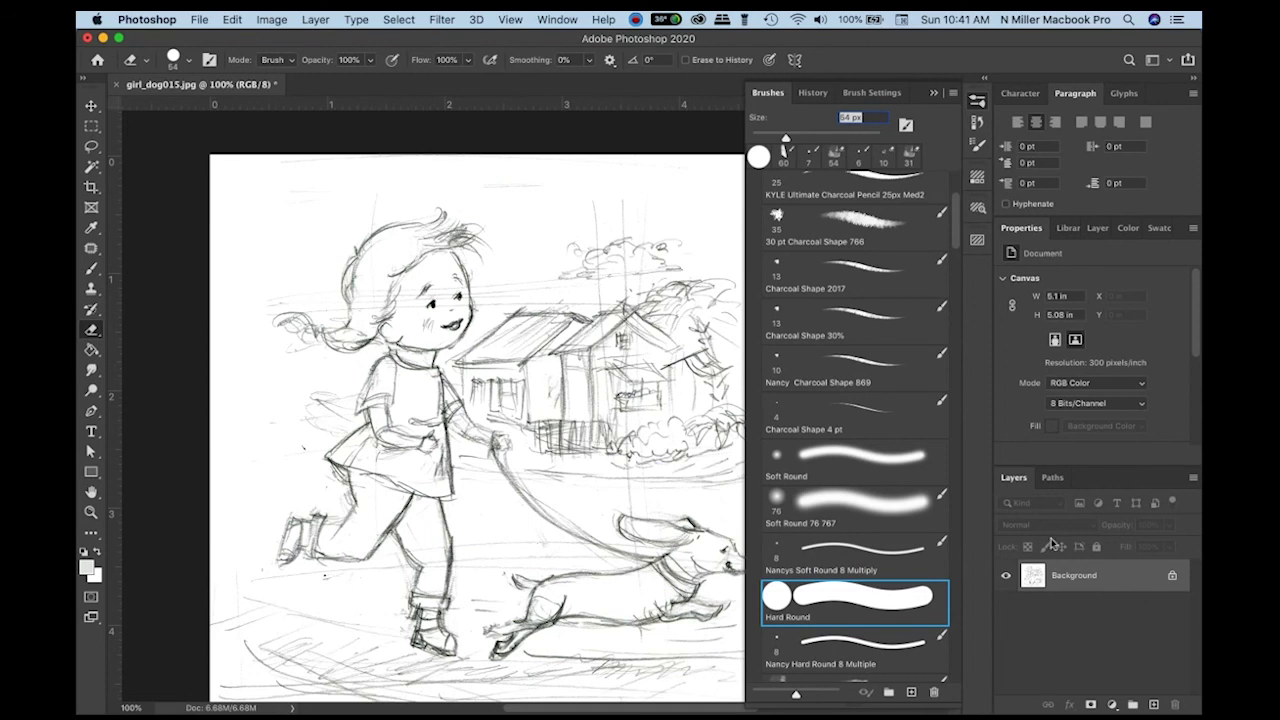
{"action": "left_click", "coordinate": [934, 93]}
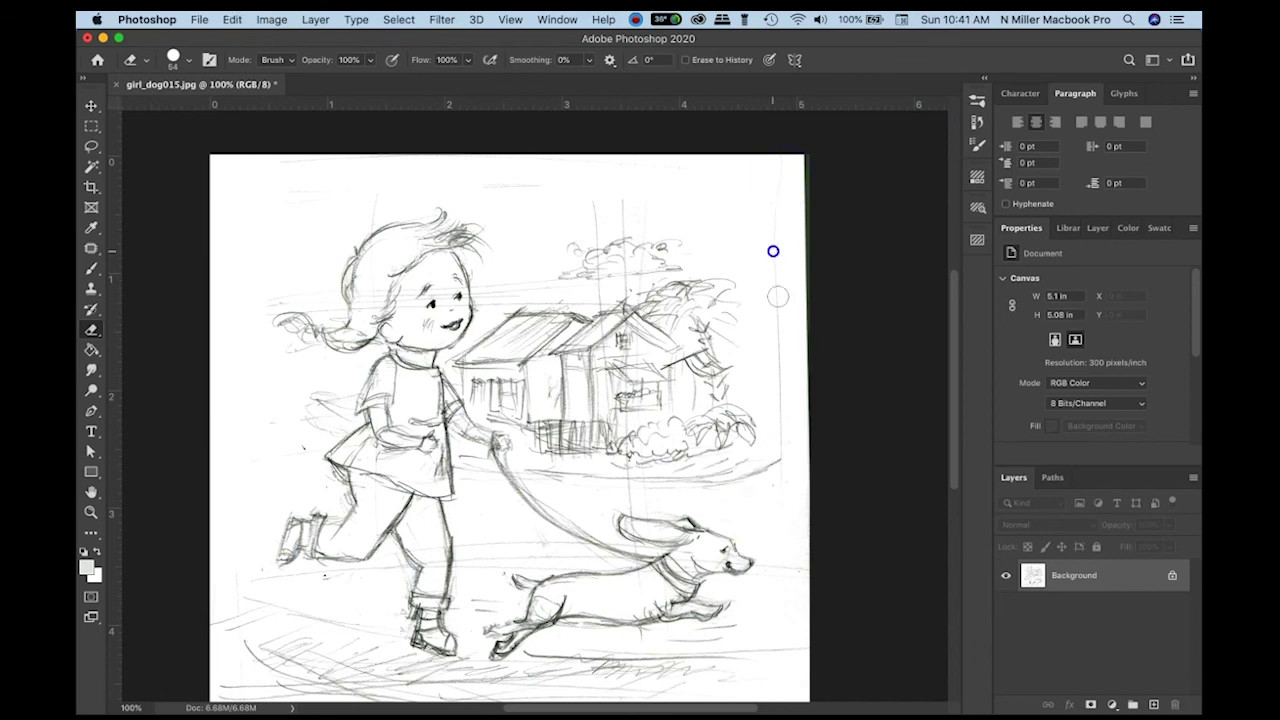
Erase the faint right-edge vertical line and stray marks near the dog's nose and house
{"action": "left_click_drag", "start_coordinate": [778, 296], "coordinate": [784, 432]}
{"action": "left_click_drag", "start_coordinate": [779, 250], "coordinate": [779, 165]}
{"action": "left_click", "coordinate": [796, 577]}
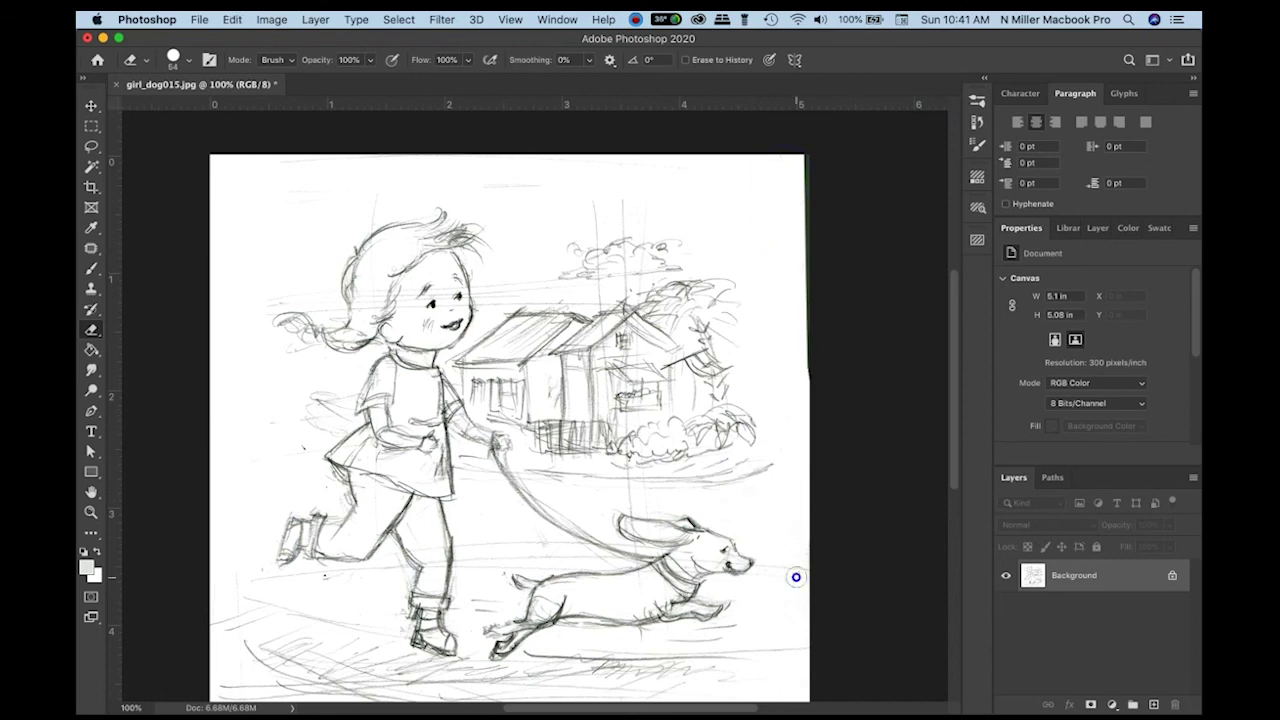
{"action": "left_click", "coordinate": [602, 179]}
{"action": "left_click", "coordinate": [1142, 575]}
Unlock the Background as Layer 0, lower it to 38% opacity, and add a new layer named BG
{"action": "left_click", "coordinate": [1174, 577]}
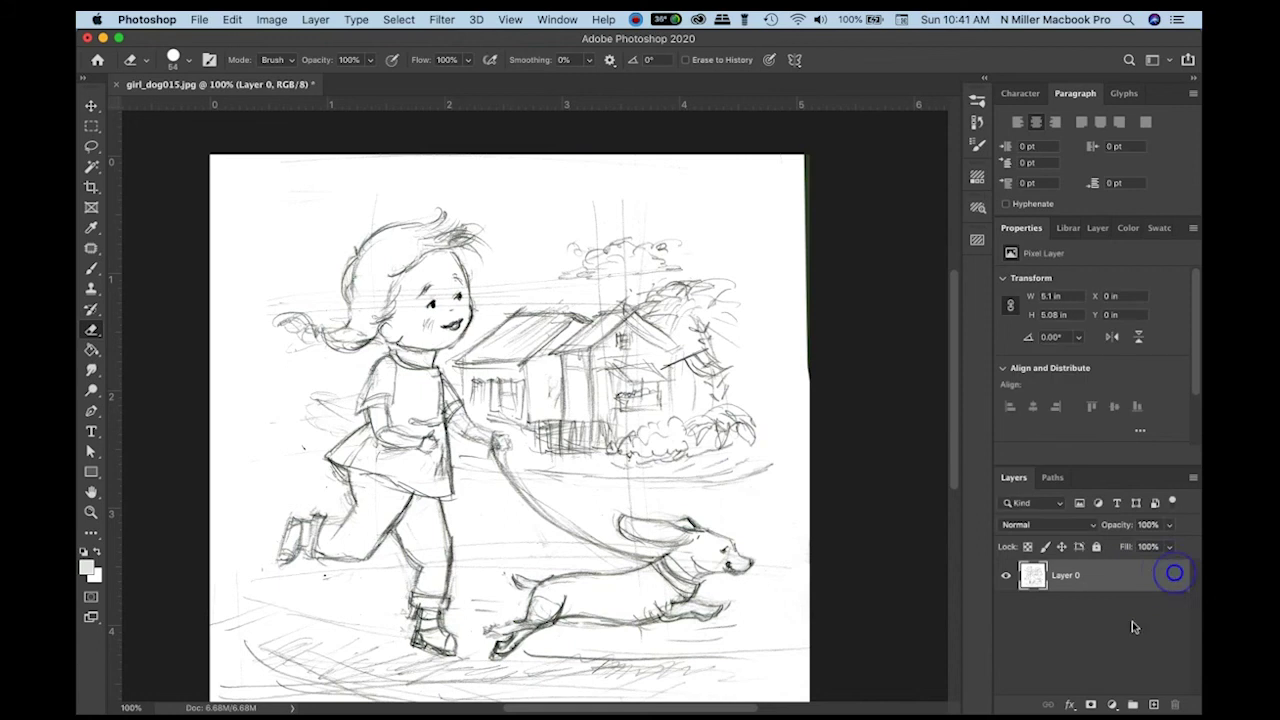
{"action": "left_click_drag", "start_coordinate": [1172, 533], "coordinate": [1126, 550]}
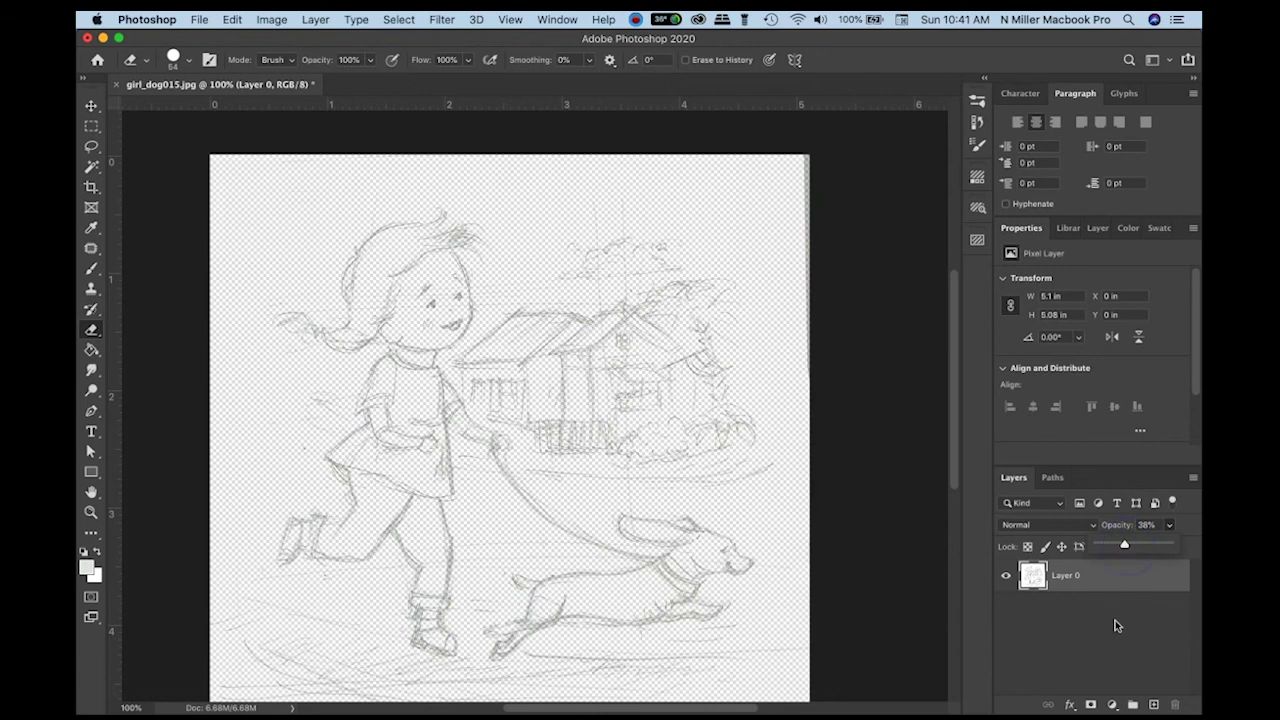
{"action": "left_click", "coordinate": [1154, 706]}
{"action": "double_click", "coordinate": [1066, 575]}
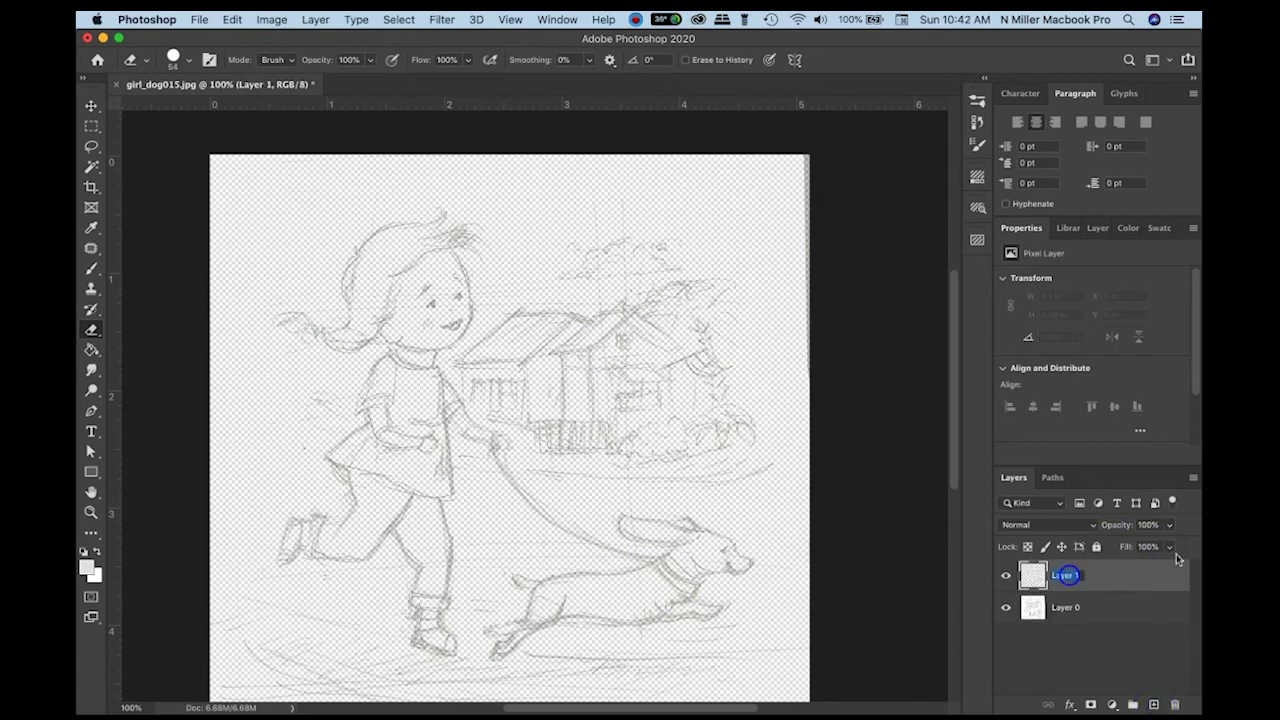
{"action": "type", "text": "BG"}
{"action": "key", "text": "Return"}
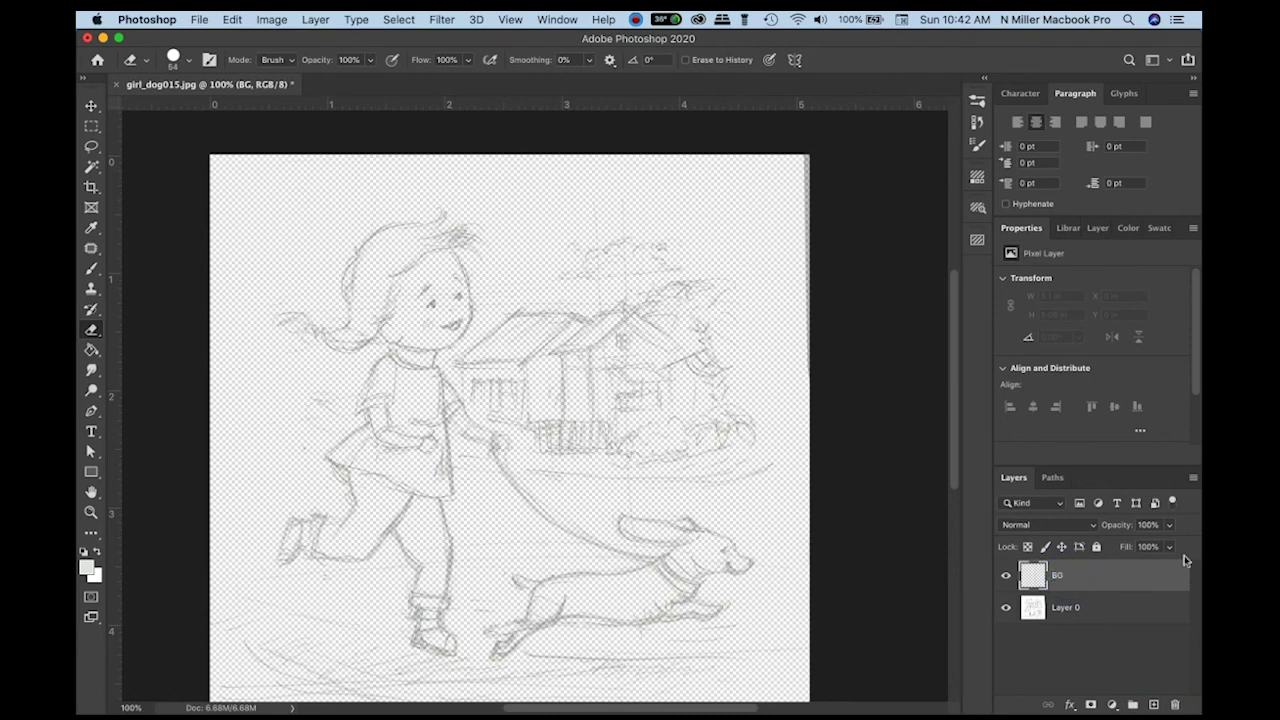
Move BG below Layer 0, fill it with white using the Paint Bucket, and reselect Layer 0
{"action": "left_click", "coordinate": [1158, 577]}
{"action": "left_click_drag", "start_coordinate": [1158, 577], "coordinate": [1146, 621]}
{"action": "left_click", "coordinate": [92, 350]}
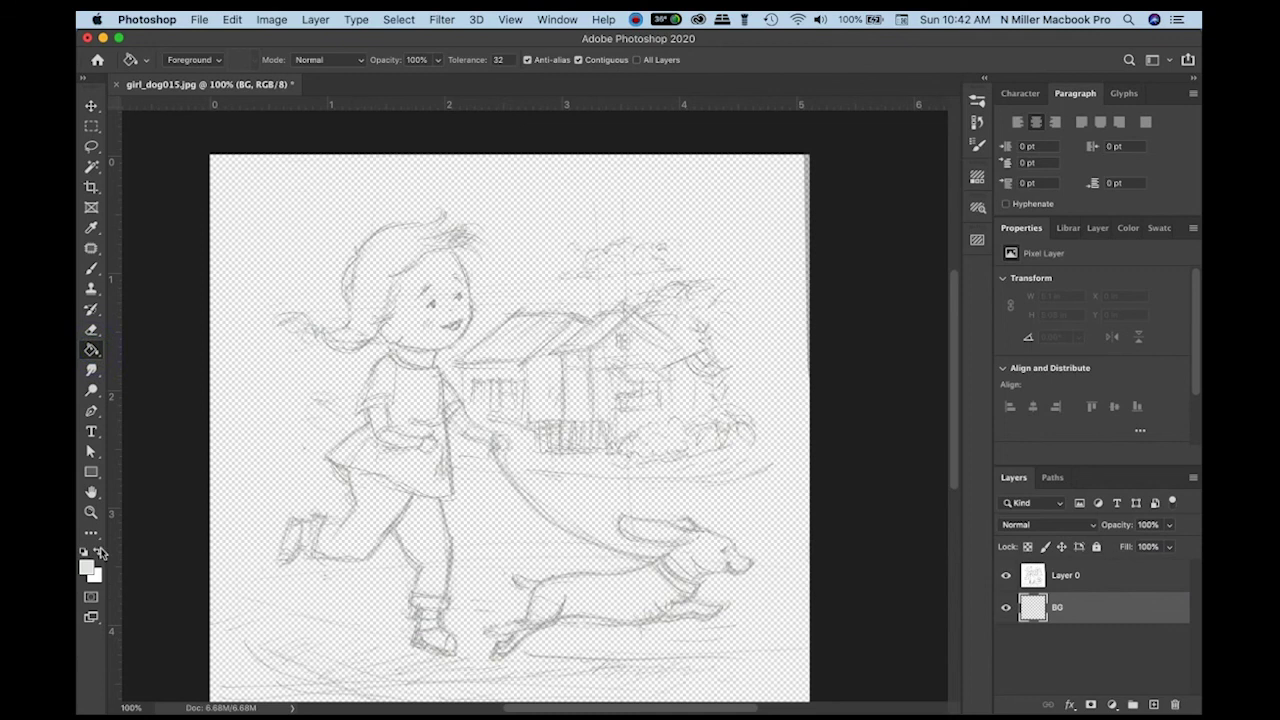
{"action": "left_click", "coordinate": [236, 550]}
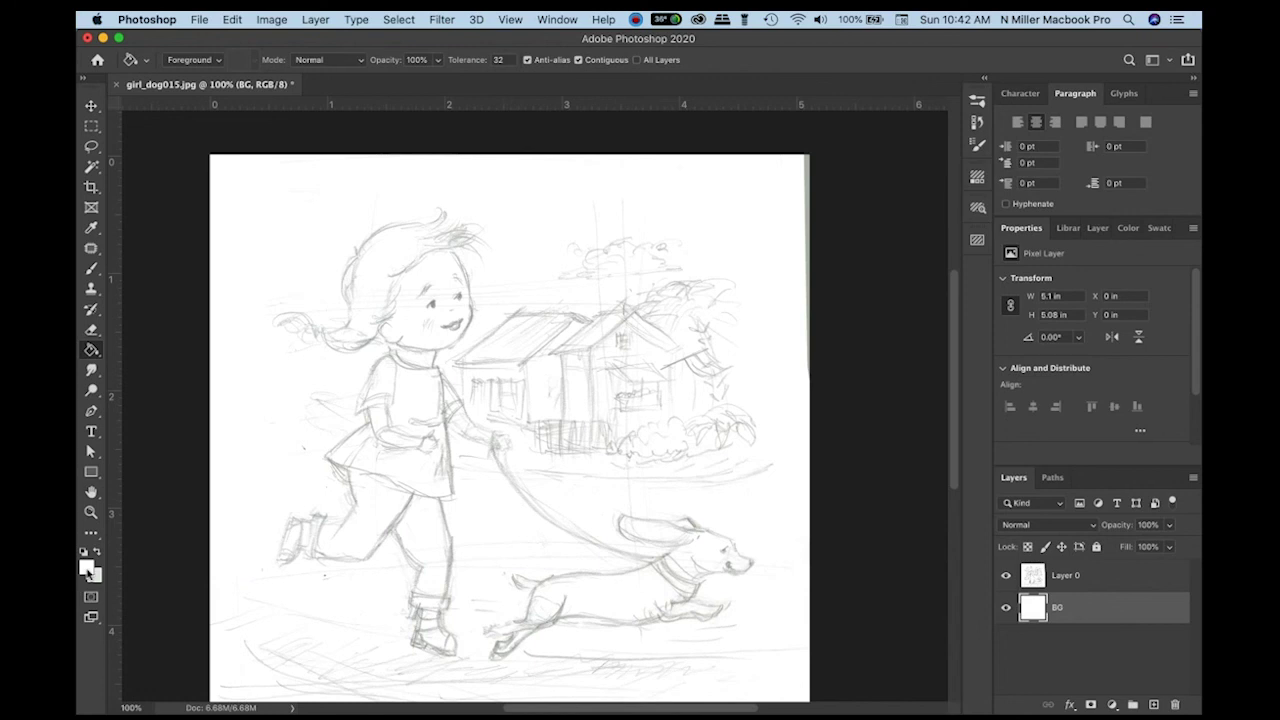
{"action": "key", "text": "x"}
{"action": "key", "text": "x"}
{"action": "left_click", "coordinate": [1040, 580]}
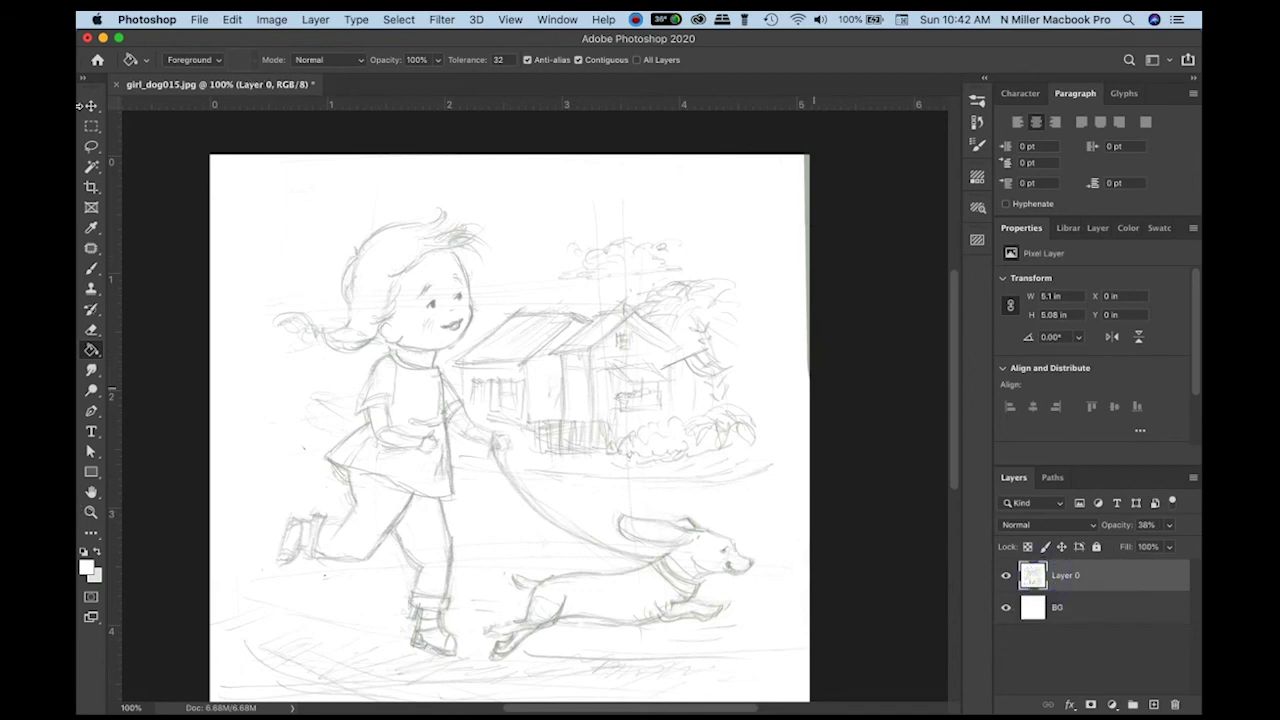
Marquee-select the grey strip along the sketch's right edge, delete it, and zoom out
{"action": "left_click", "coordinate": [91, 126]}
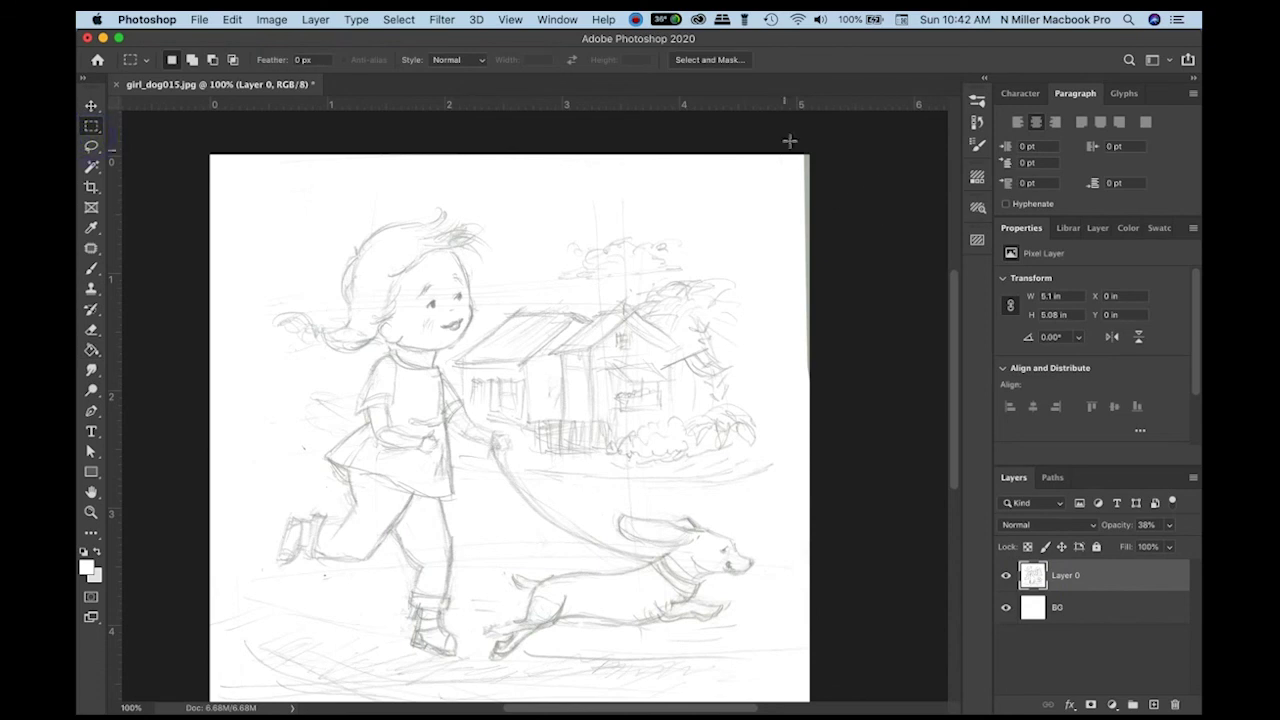
{"action": "left_click_drag", "start_coordinate": [790, 141], "coordinate": [892, 464]}
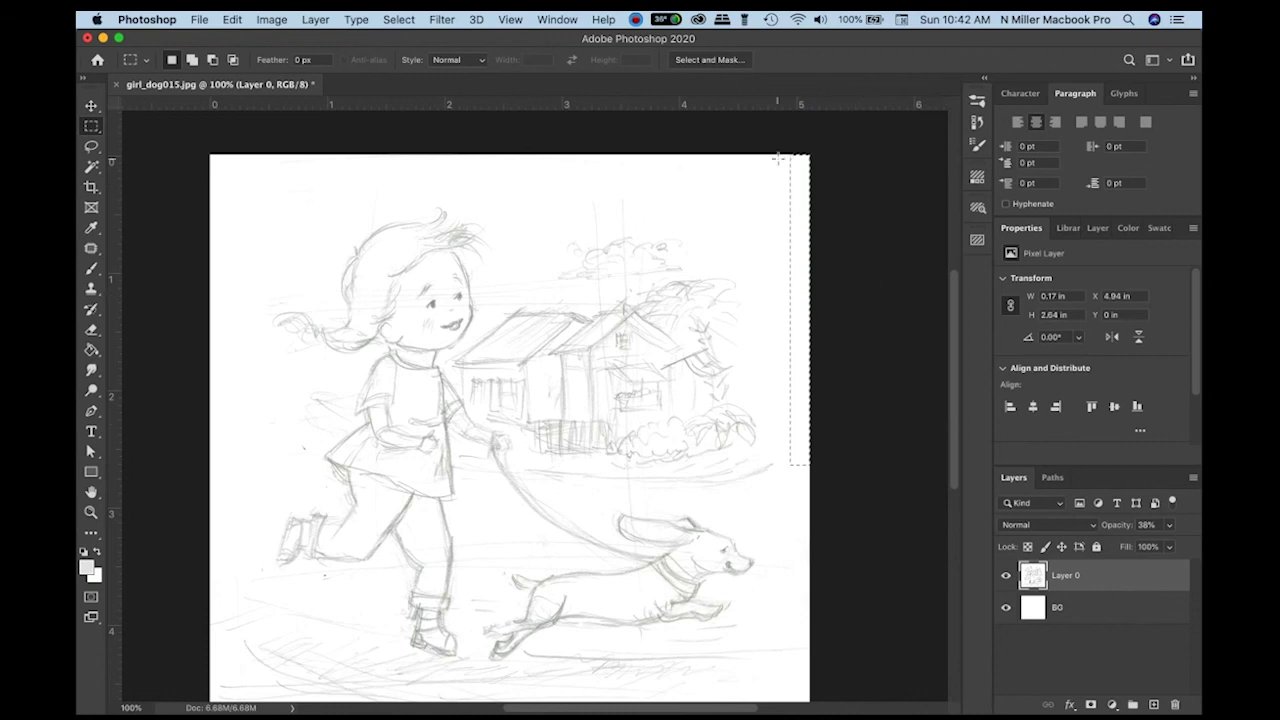
{"action": "left_click", "coordinate": [843, 447]}
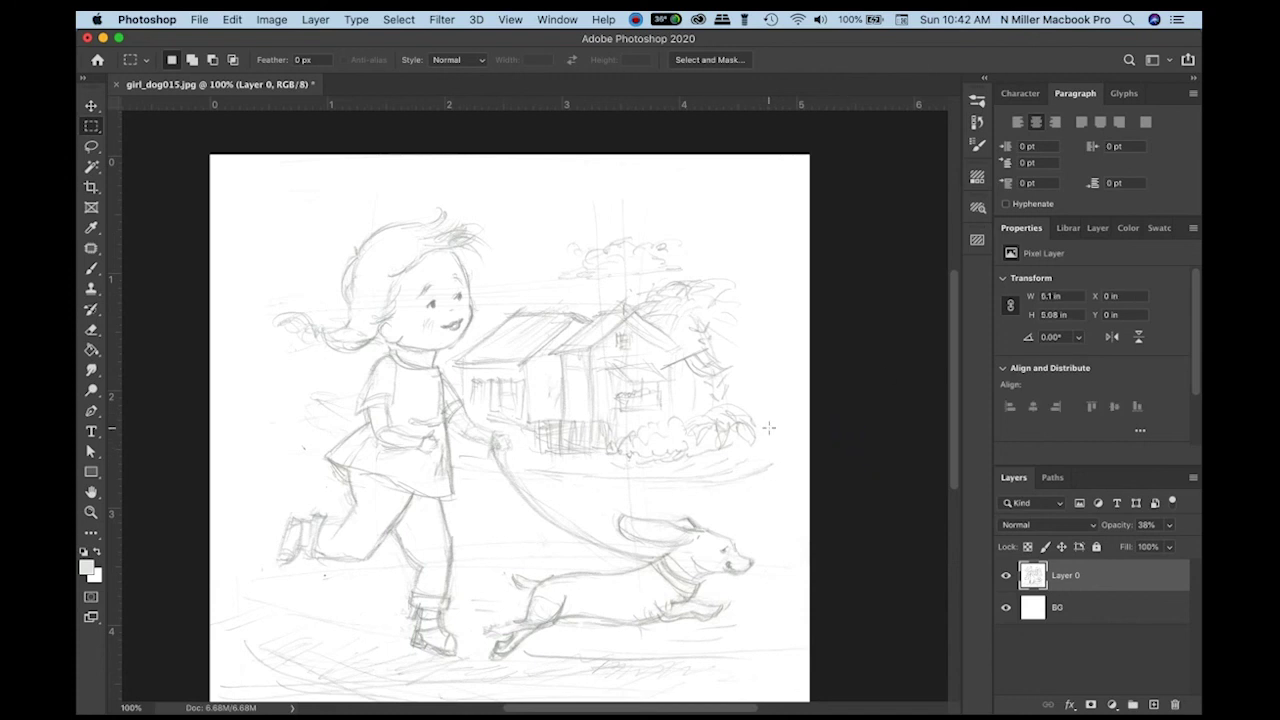
{"action": "key", "text": "super+minus"}
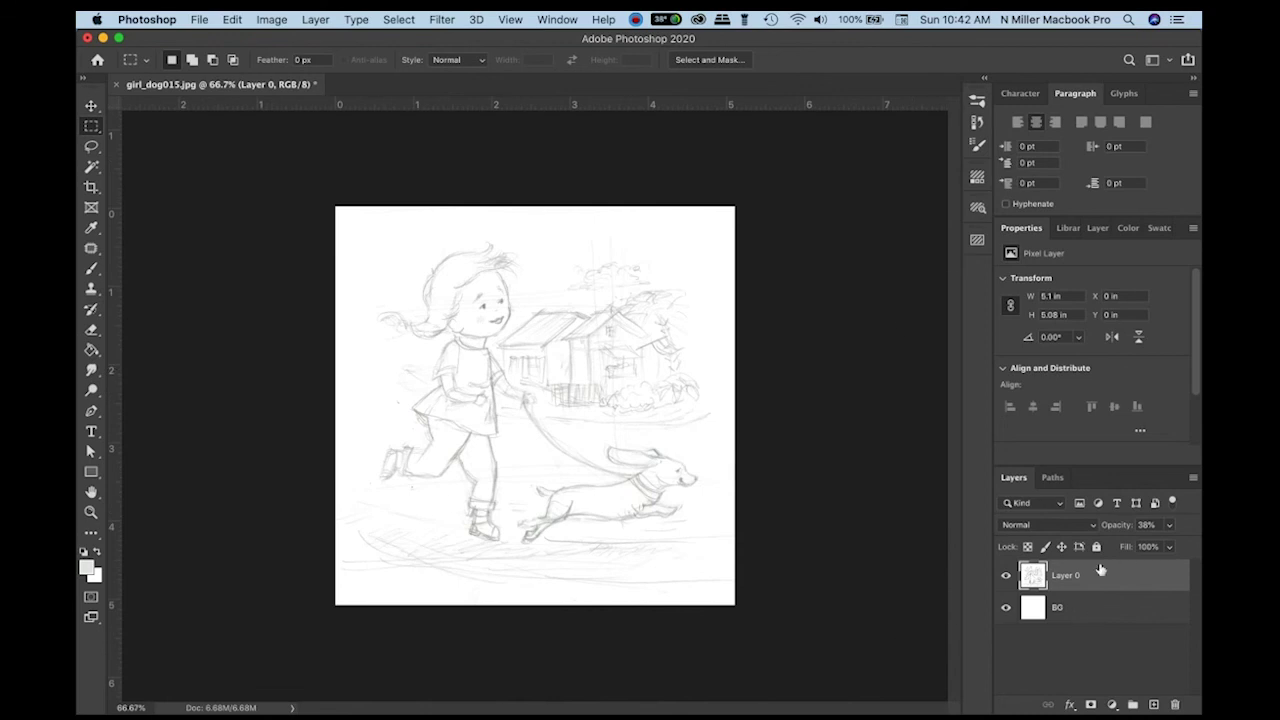
Rename Layer 0 to 'Draw' and fade it to 14% opacity
{"action": "double_click", "coordinate": [1068, 577]}
{"action": "type", "text": "Draw"}
{"action": "key", "text": "Return"}
{"action": "double_click", "coordinate": [1068, 576]}
{"action": "double_click", "coordinate": [1074, 578]}
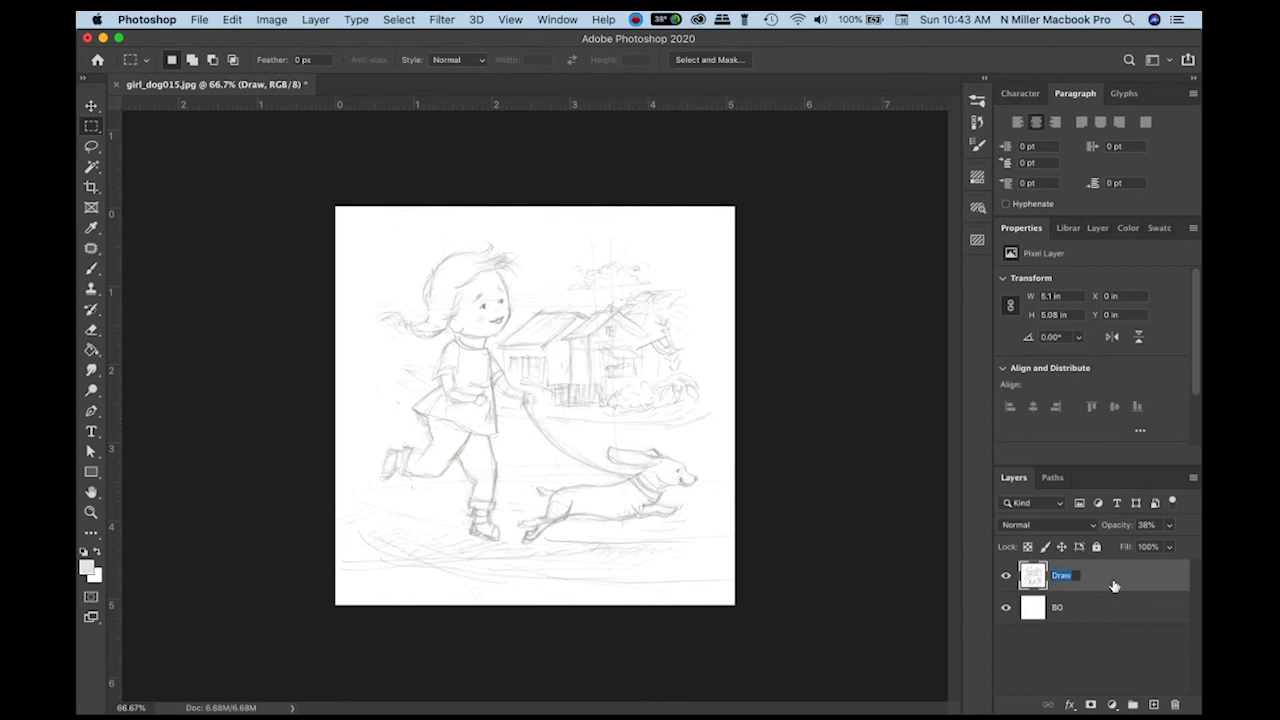
{"action": "left_click", "coordinate": [1113, 583]}
{"action": "left_click_drag", "start_coordinate": [1175, 531], "coordinate": [1129, 549]}
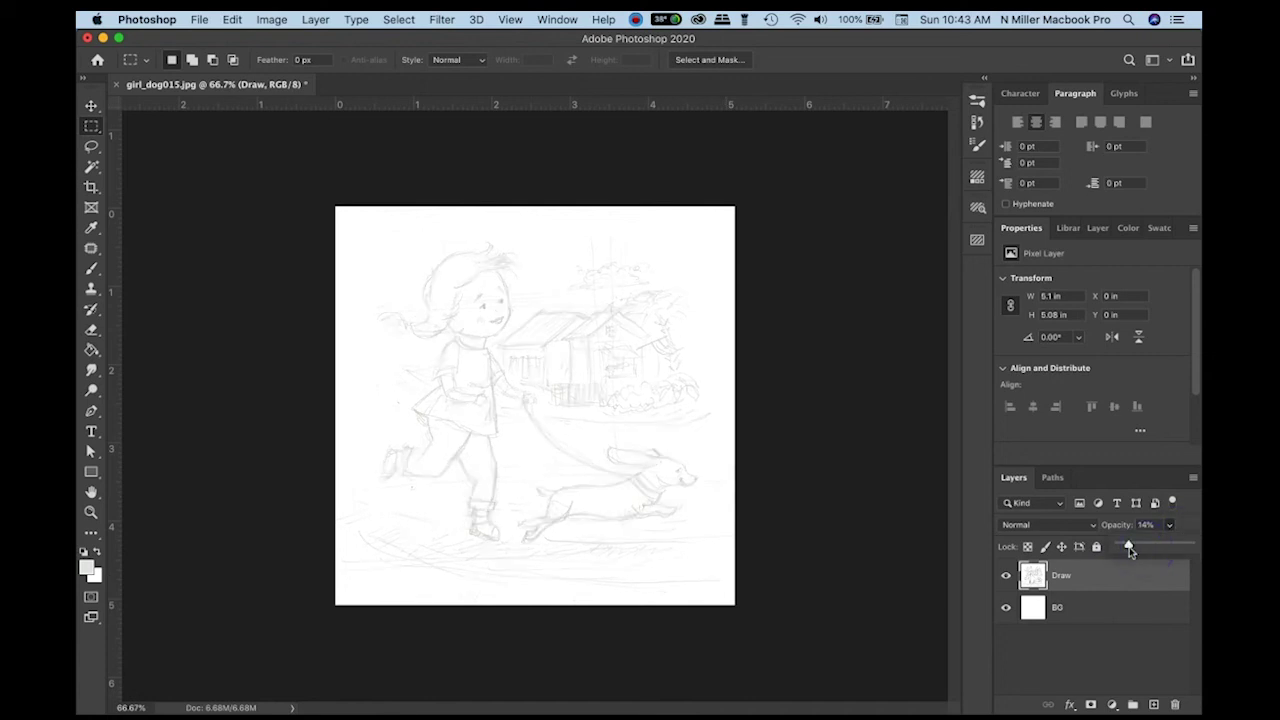